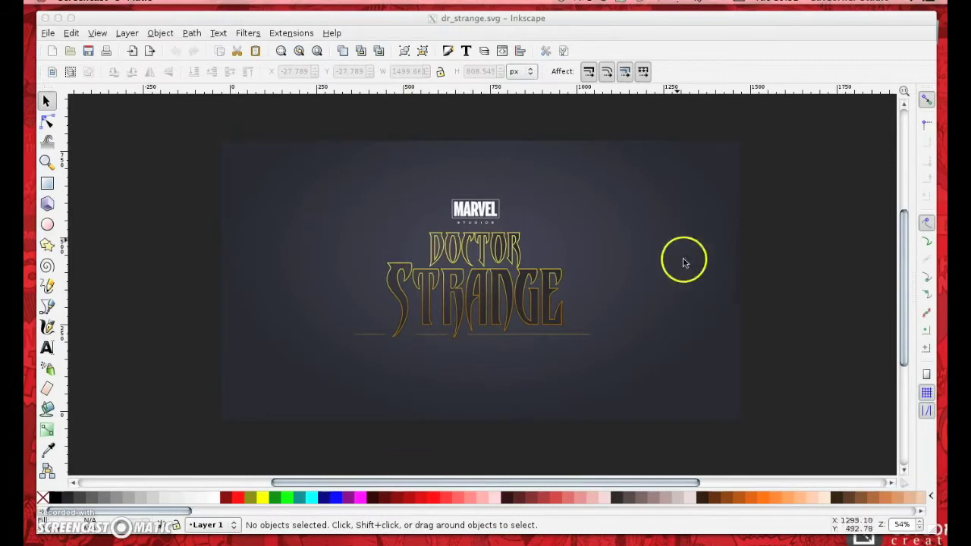
- Inspect the MARVEL logo, the three title lines and the STRANGE lettering, then pick the Text tool
left_click(486, 219)
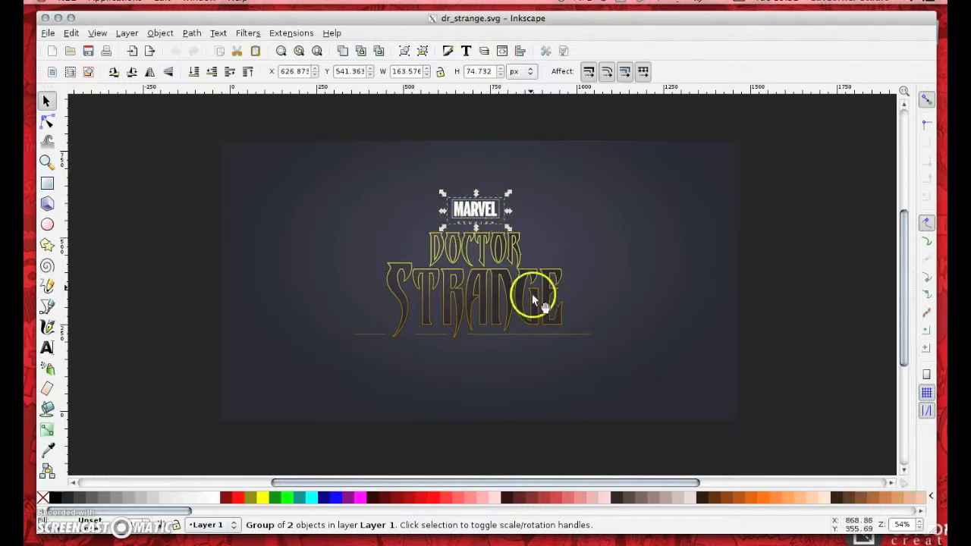
left_click_drag(789, 370, 298, 229)
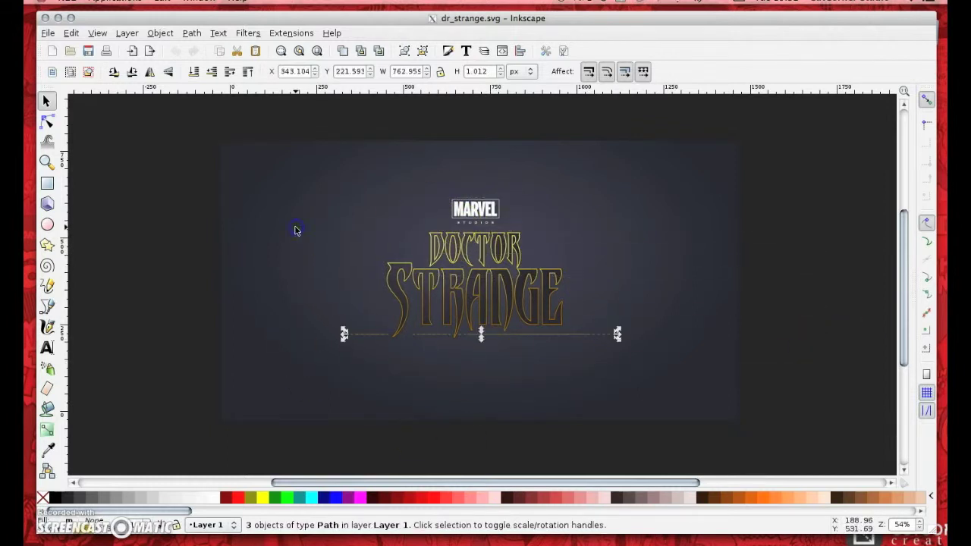
left_click(440, 272)
right_click(440, 271)
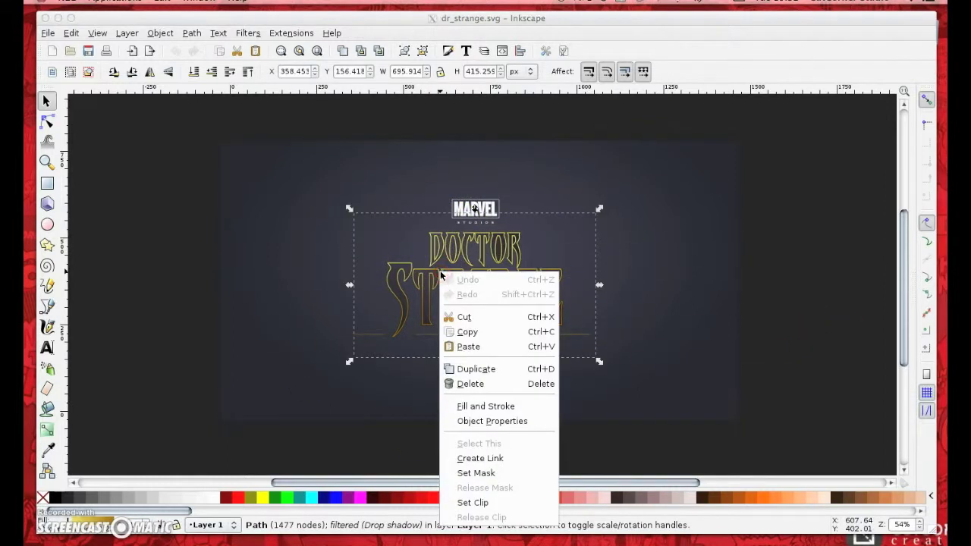
left_click(831, 293)
left_click(47, 347)
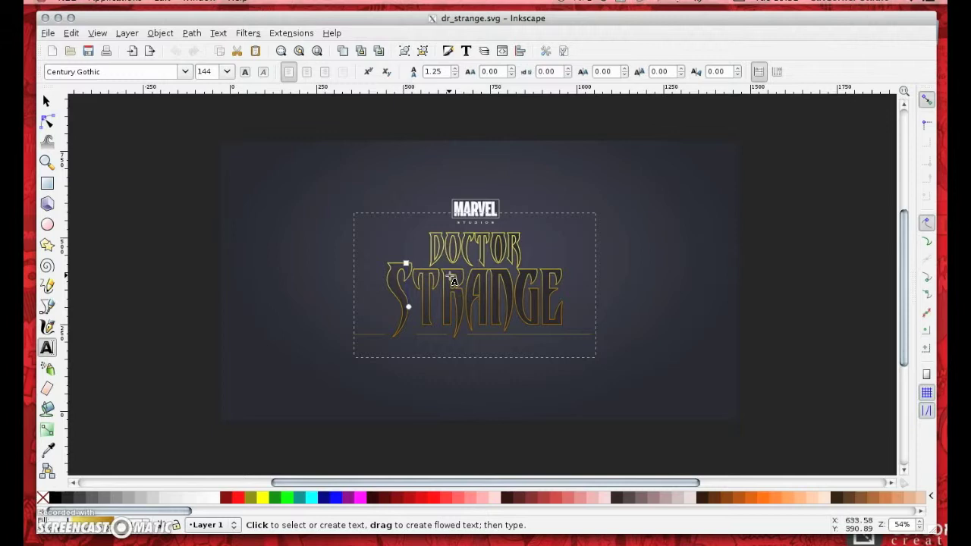
- Type DOCTOR on the canvas and set its font to CCTreacherousCurves
left_click(652, 259)
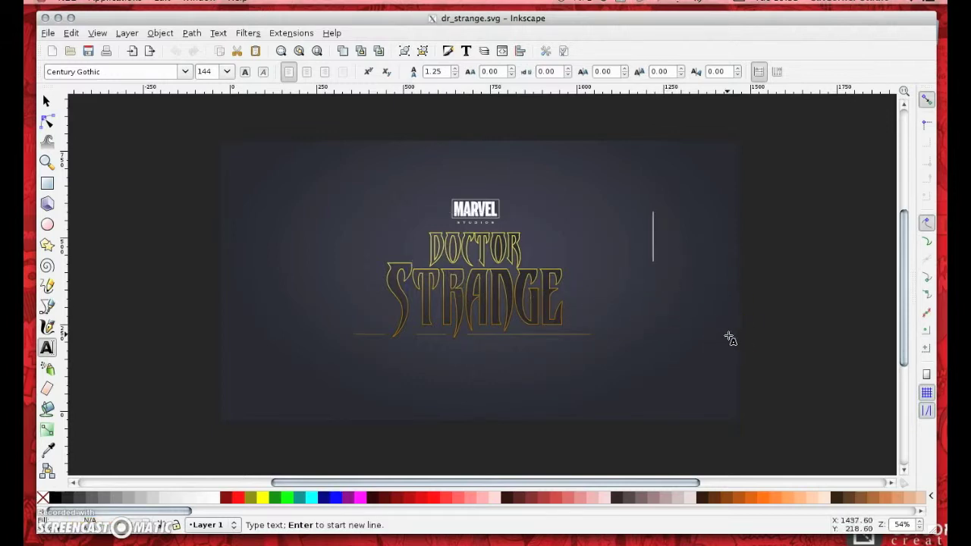
type("DOCTOR")
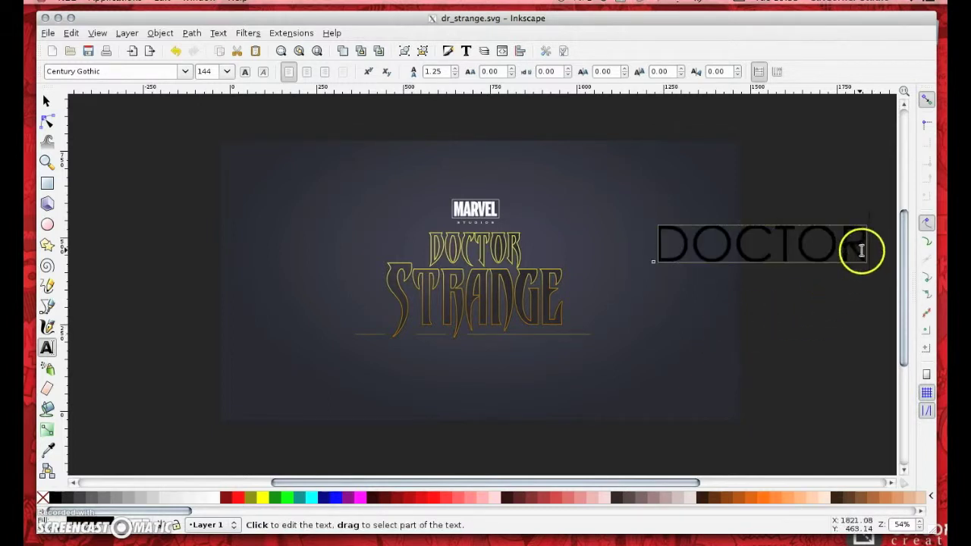
left_click_drag(860, 250, 633, 238)
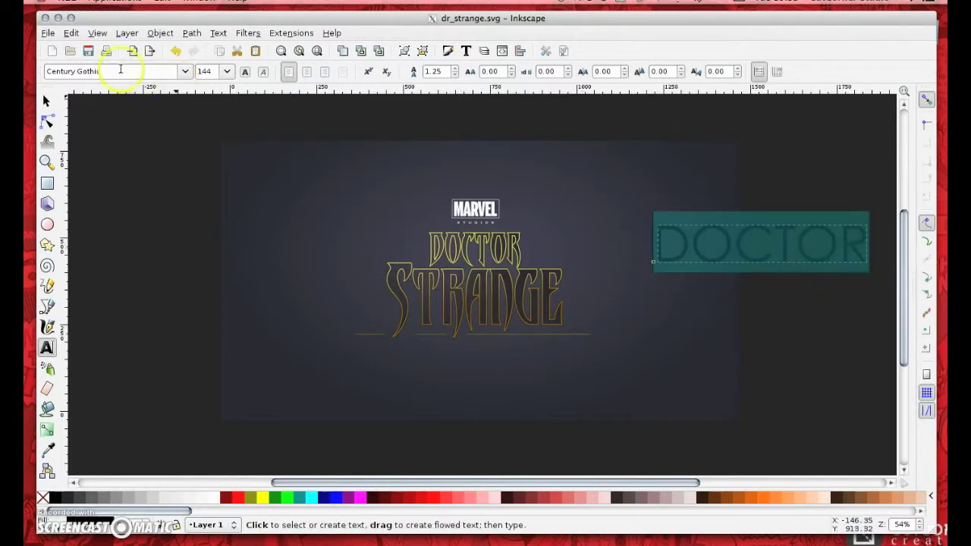
left_click(182, 71)
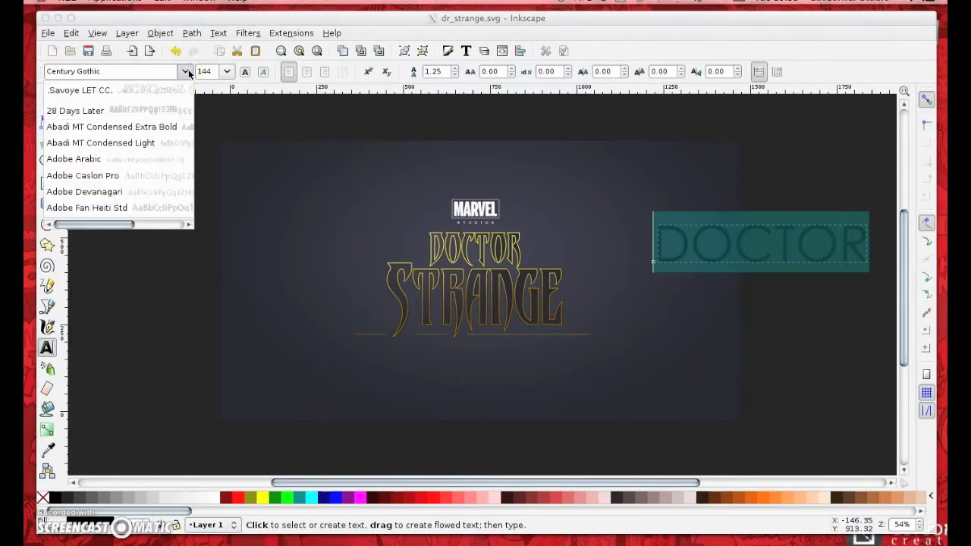
left_click(184, 72)
left_click(186, 73)
scroll(186, 311, "down", 10)
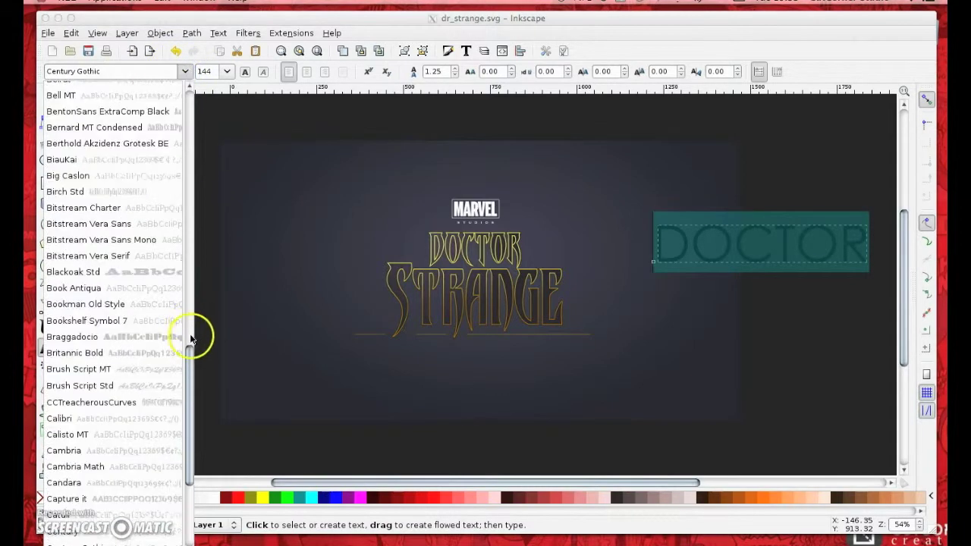
left_click(110, 402)
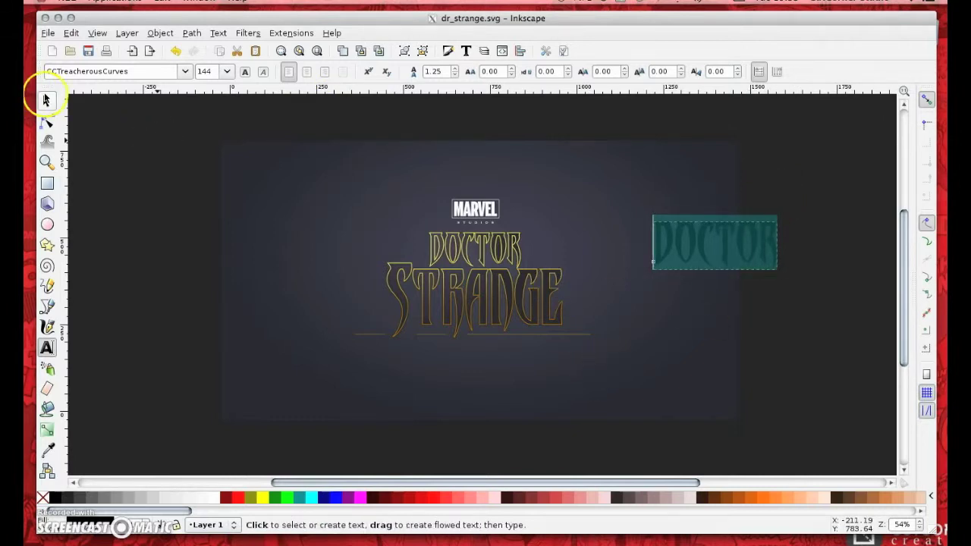
mouse_move(448, 481)
left_mouse_down()
mouse_move(495, 480)
mouse_move(462, 480)
left_mouse_up()
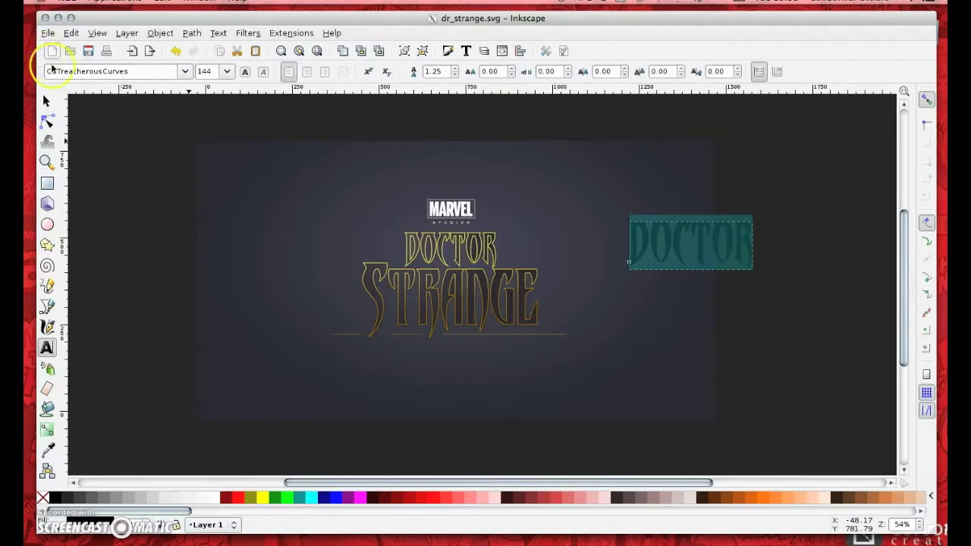
- Move the DOCTOR text up beside the MARVEL logo near the top of the page
left_click(49, 99)
left_click(745, 232)
left_click_drag(678, 237, 594, 196)
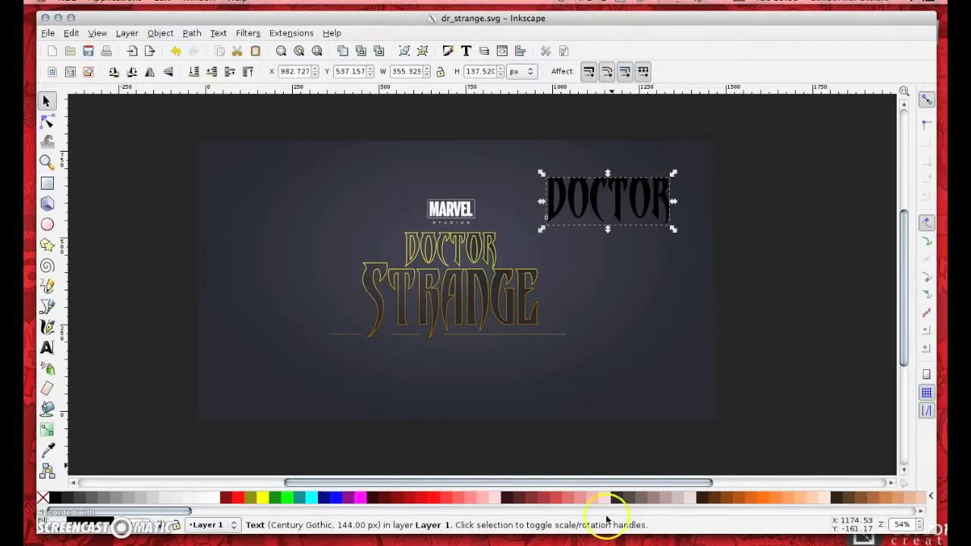
- Give DOCTOR a gold outline from the Gold palette with stroke width 3
left_click(932, 499)
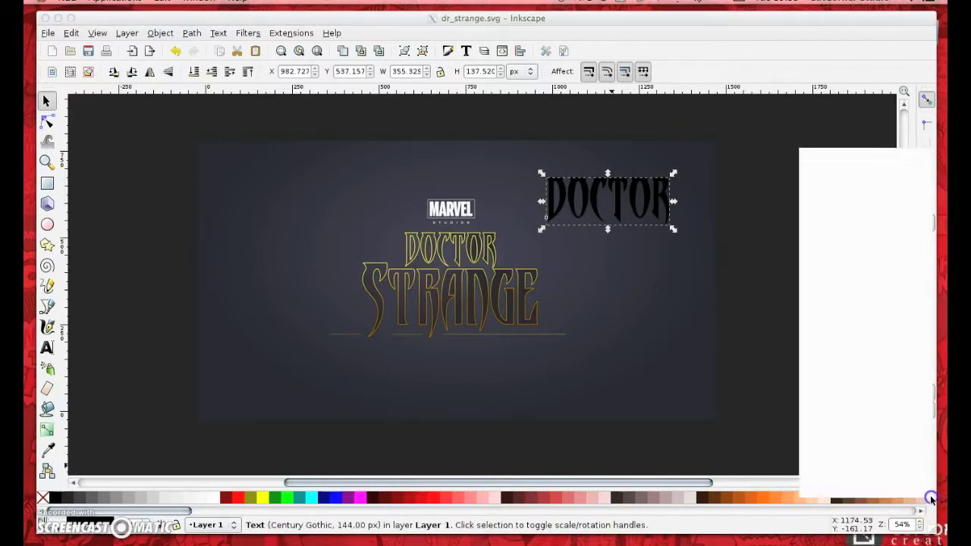
left_click(863, 252)
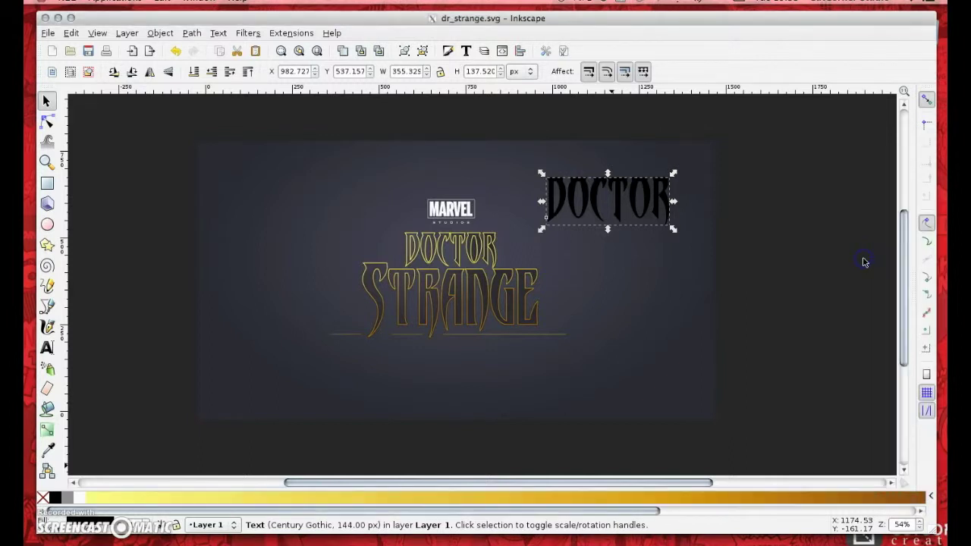
right_click(533, 499)
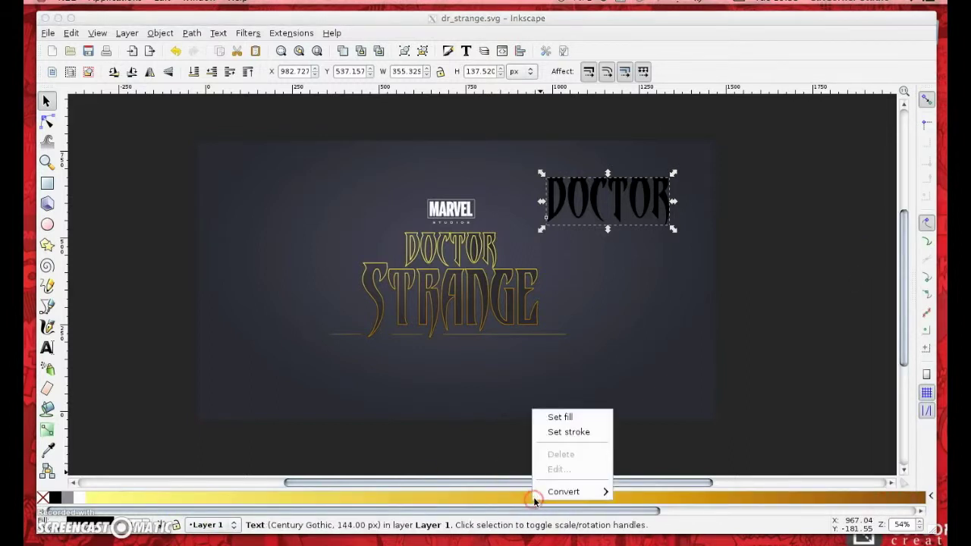
left_click(568, 432)
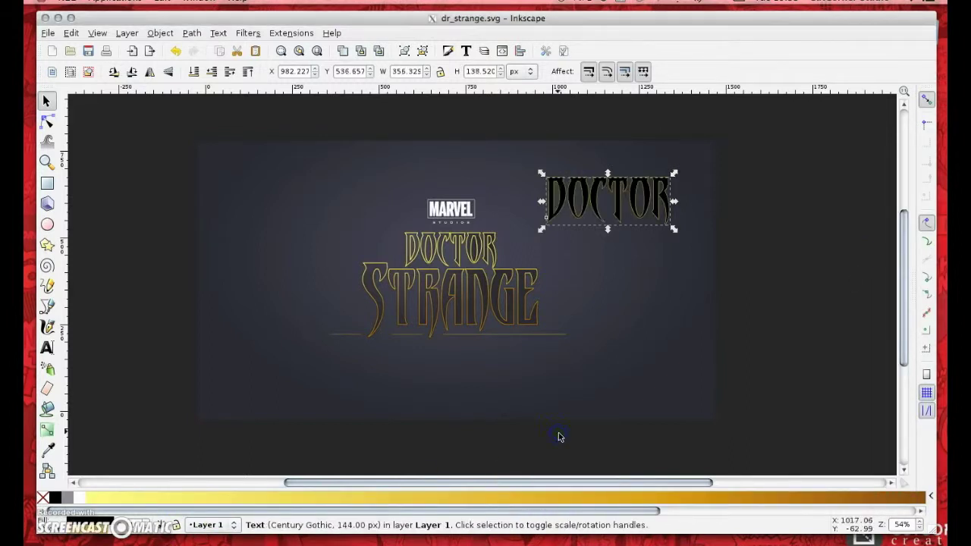
left_click(449, 51)
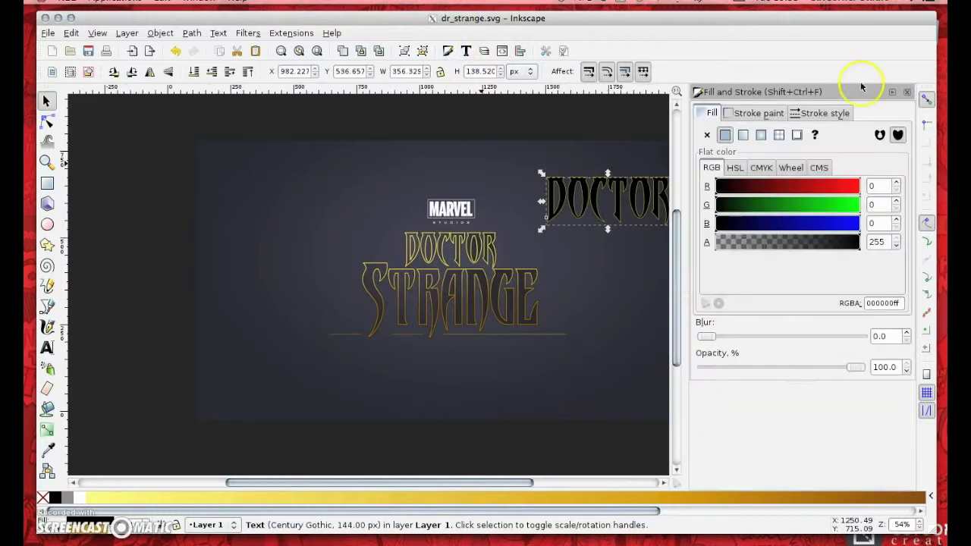
left_click(827, 112)
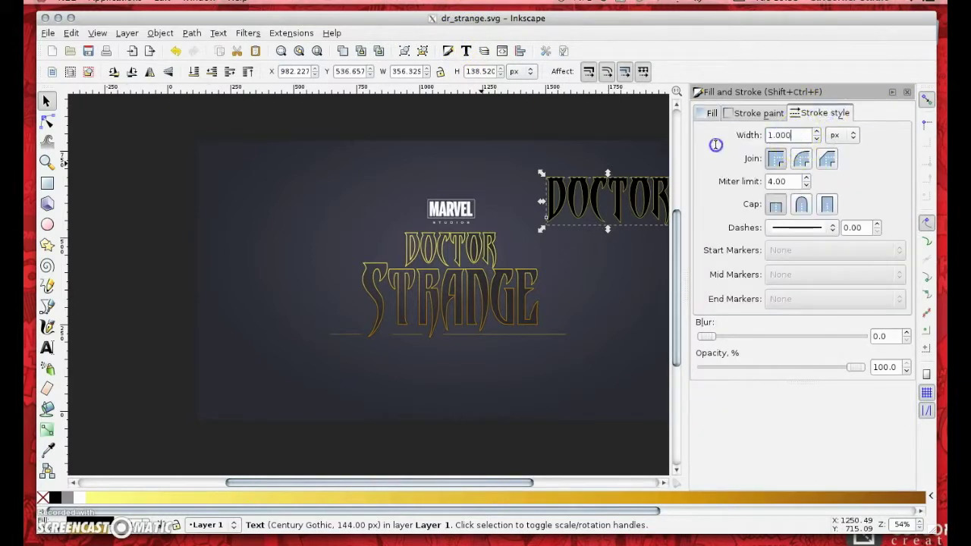
left_click_drag(795, 133, 748, 135)
type("3")
left_click(593, 121)
left_click(604, 199)
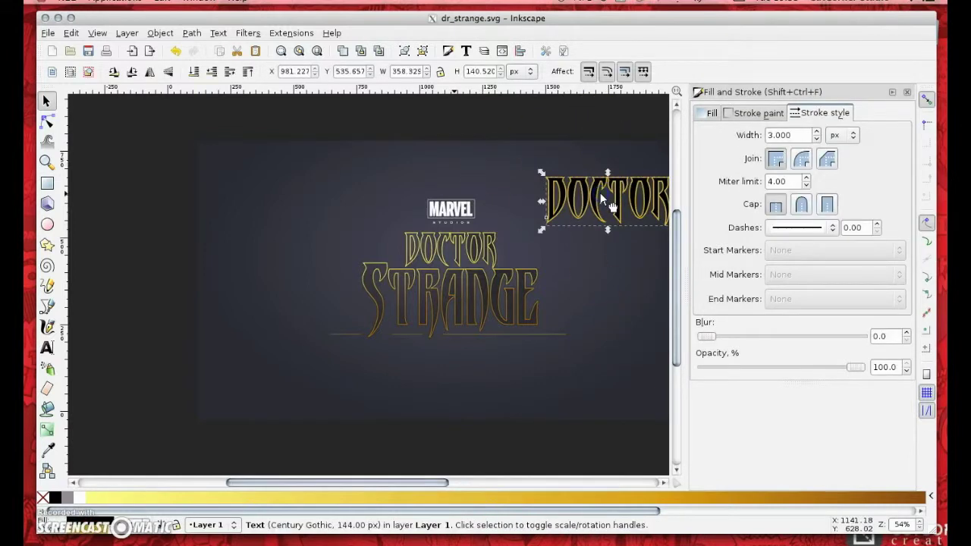
left_click(833, 139)
- Lock the aspect ratio, shrink DOCTOR to about 235 px wide and move it further right
left_click(440, 71)
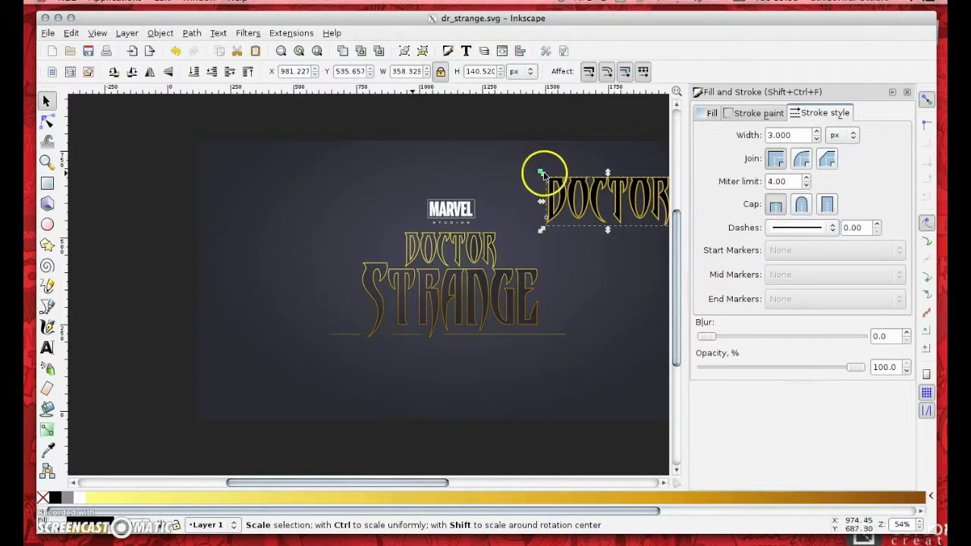
mouse_move(543, 175)
left_mouse_down()
mouse_move(607, 211)
mouse_move(585, 213)
mouse_move(563, 182)
left_mouse_up()
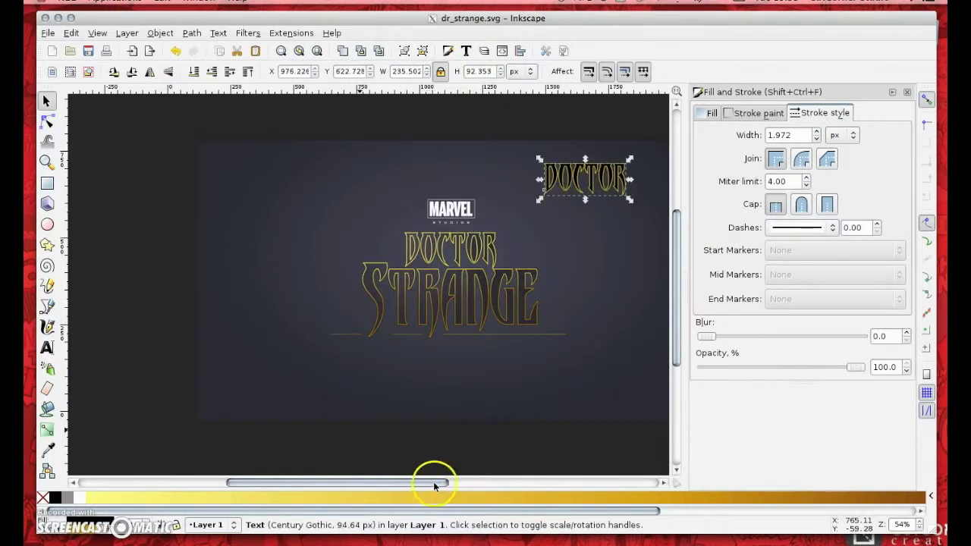
left_click_drag(433, 481, 494, 481)
left_click_drag(427, 203, 508, 193)
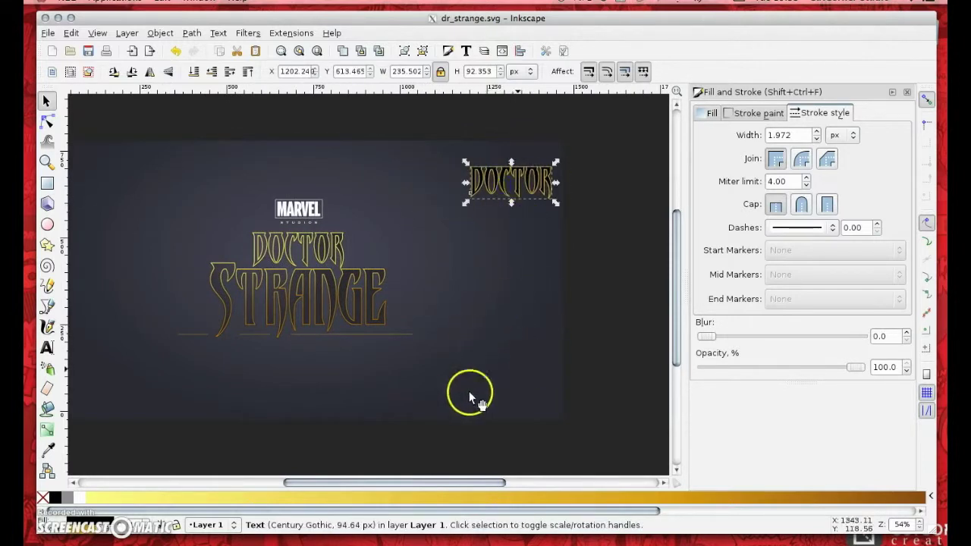
- Convert the DOCTOR text's outline into a filled path
right_click(80, 521)
left_click(595, 198)
left_click(195, 37)
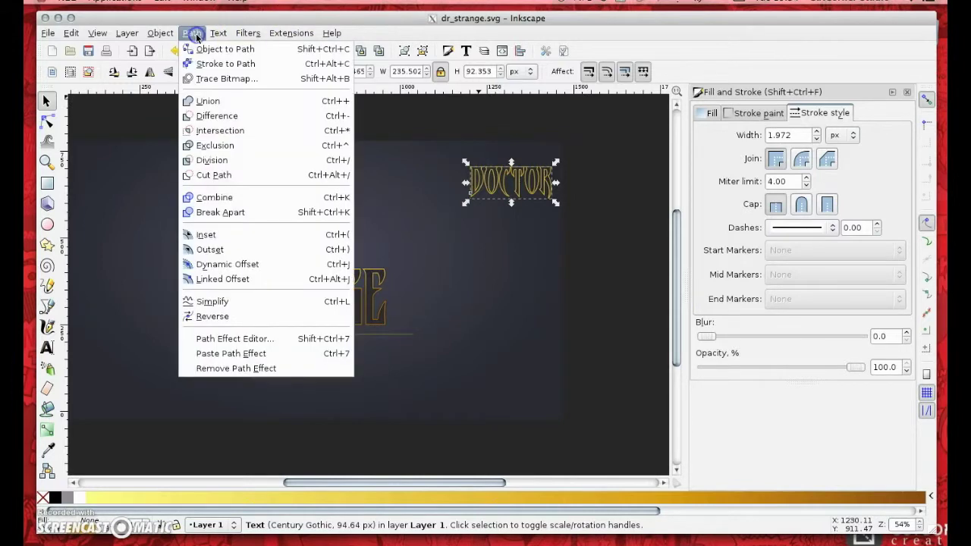
left_click(224, 64)
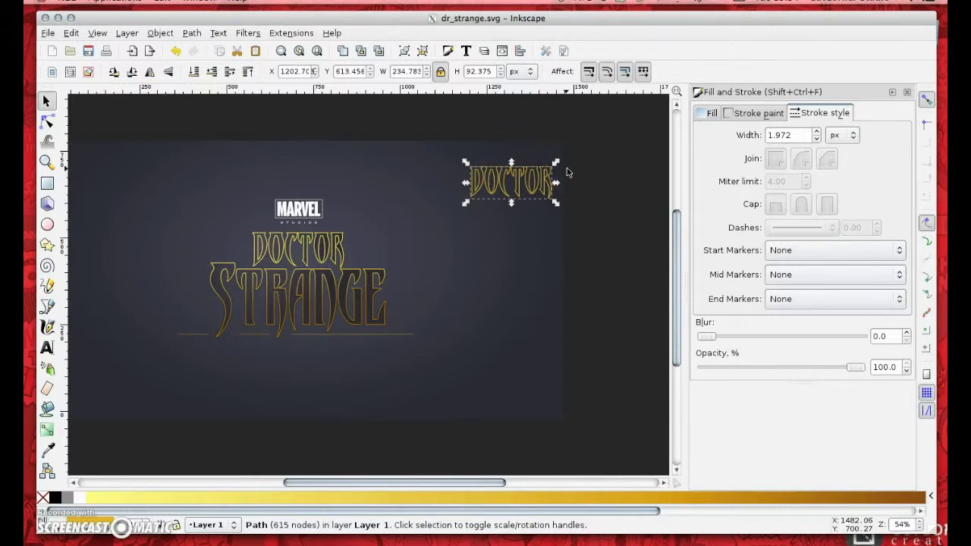
- Fill DOCTOR with a vertical gradient from light yellow at the top to dark gold below
left_click(48, 430)
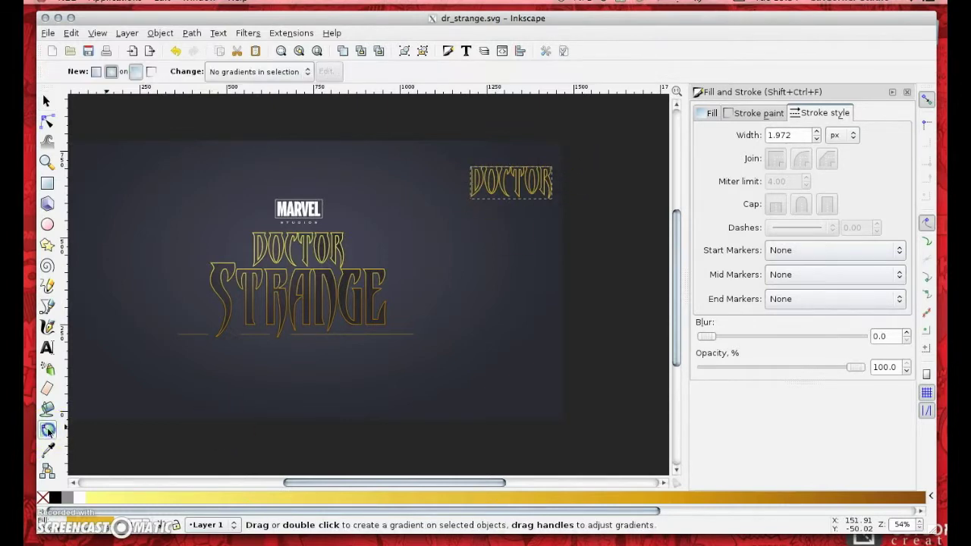
left_click(96, 72)
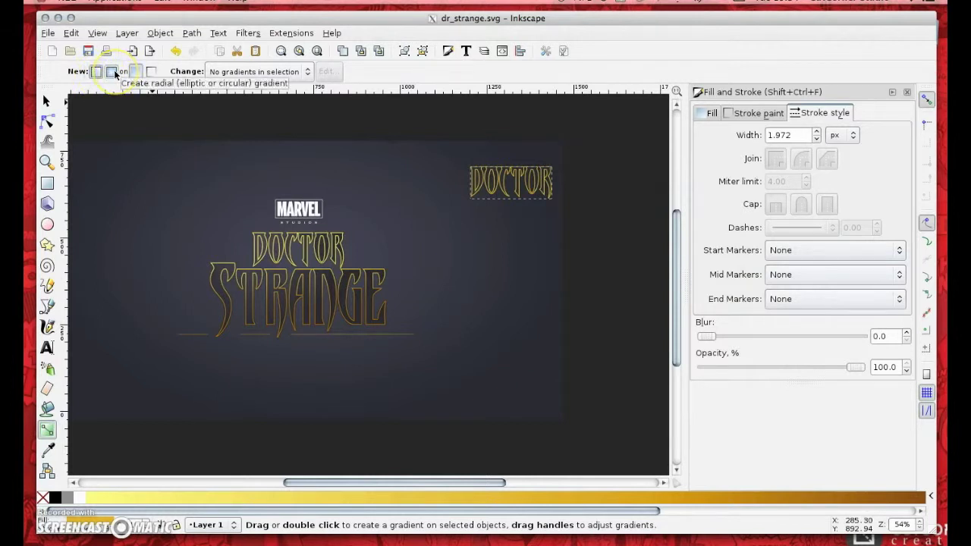
left_click_drag(586, 146, 587, 225)
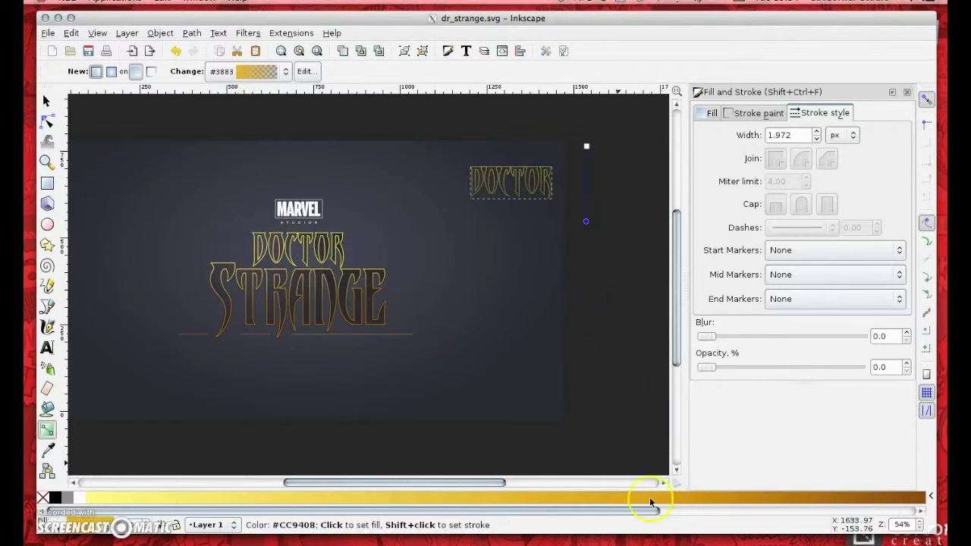
left_click(748, 501)
left_click_drag(585, 145, 584, 165)
left_click(587, 168)
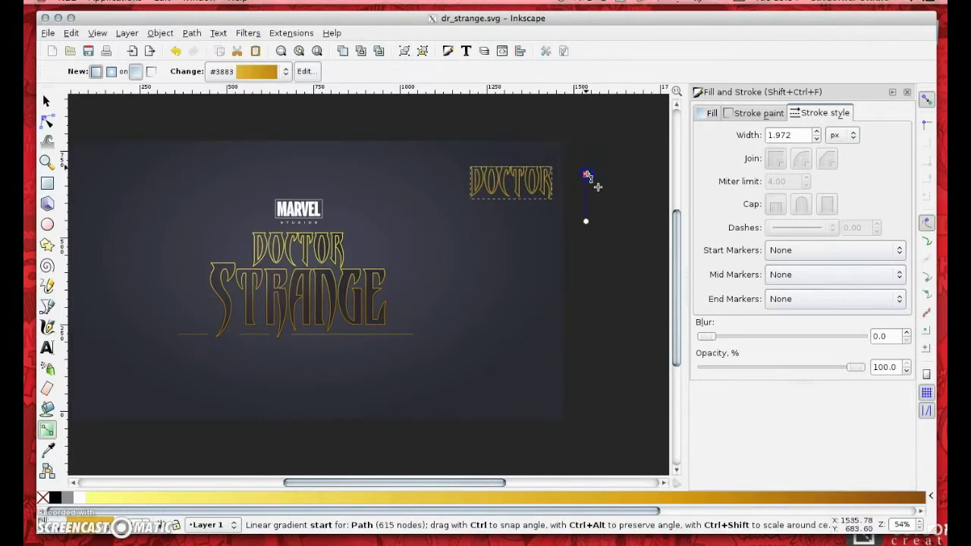
left_click(604, 174)
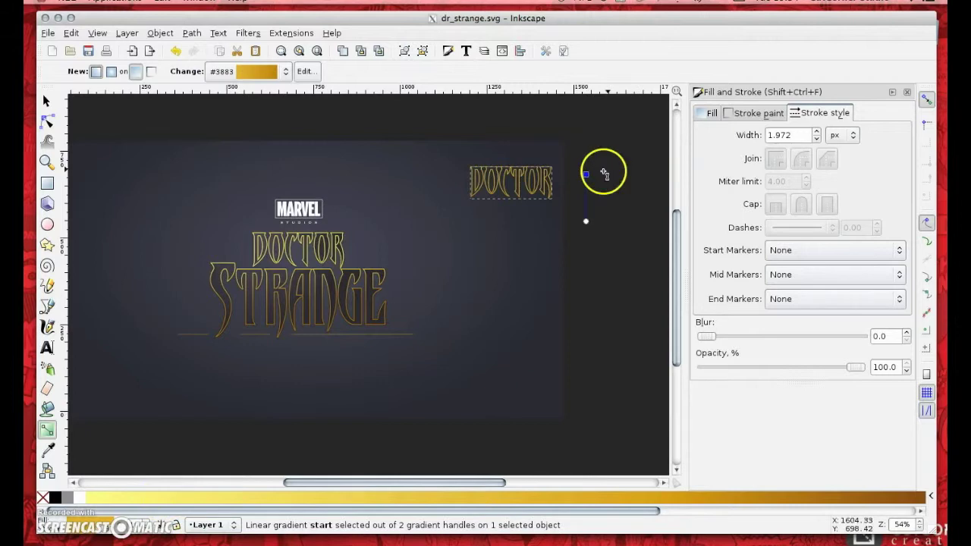
left_click(154, 499)
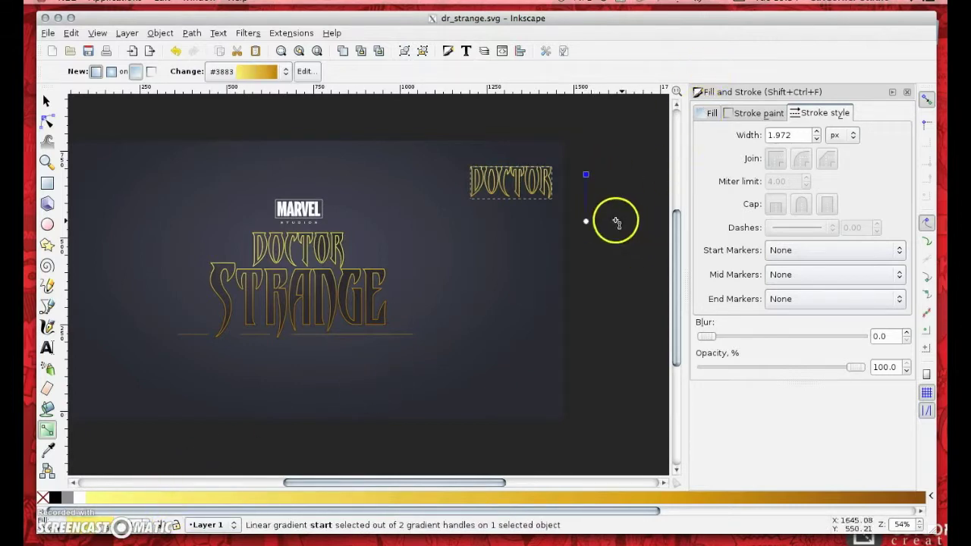
left_click_drag(587, 220, 589, 210)
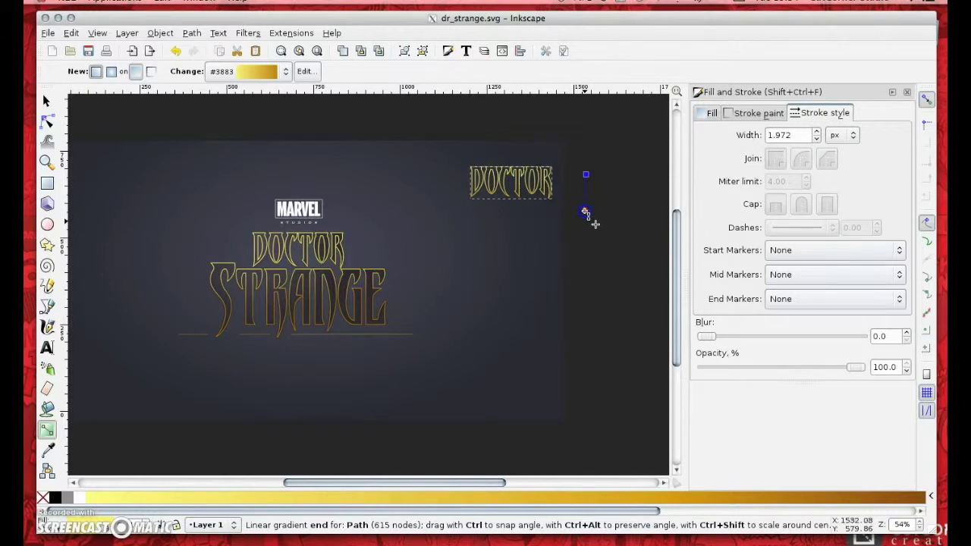
- Zoom in on the top-right DOCTOR lettering and duplicate it
left_click(45, 101)
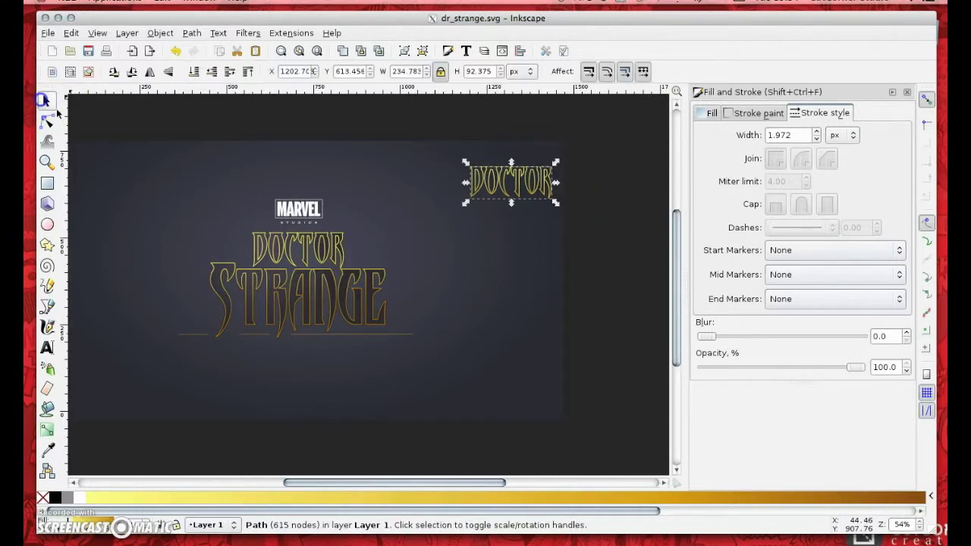
left_click(283, 241)
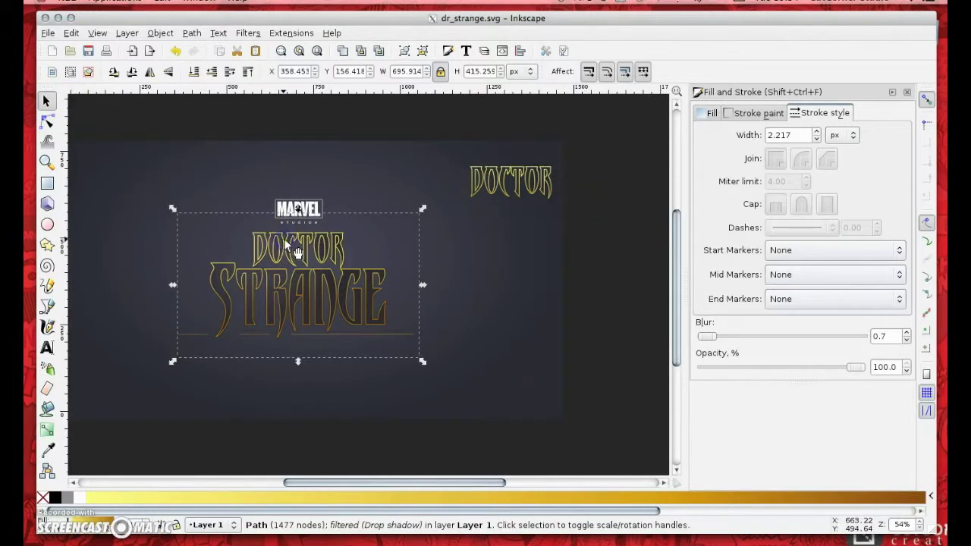
left_click(281, 50)
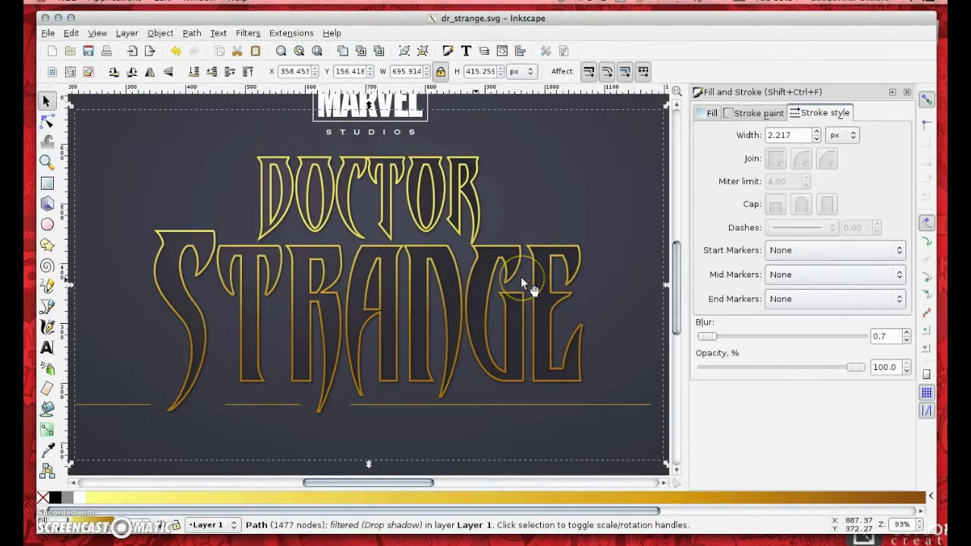
key("5")
left_click(545, 192)
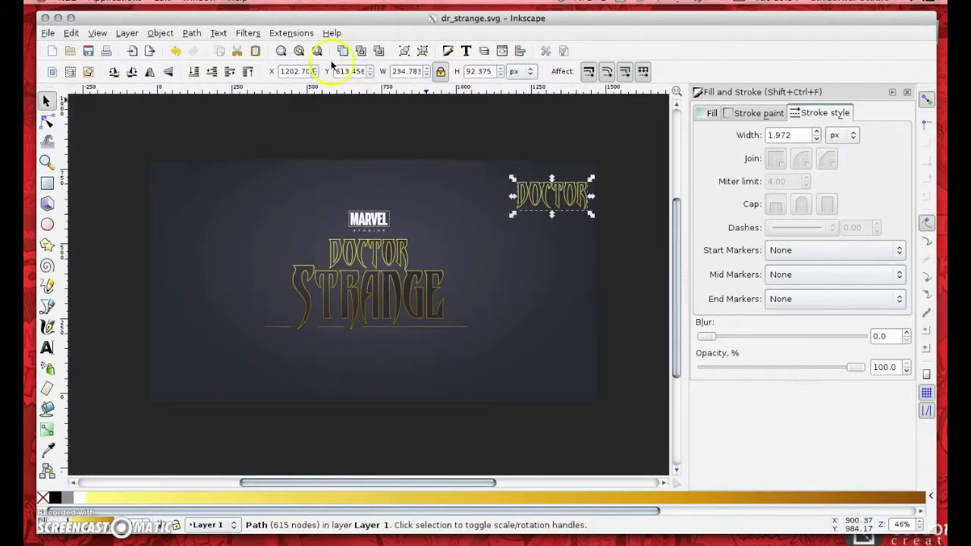
left_click(299, 51)
key("minus")
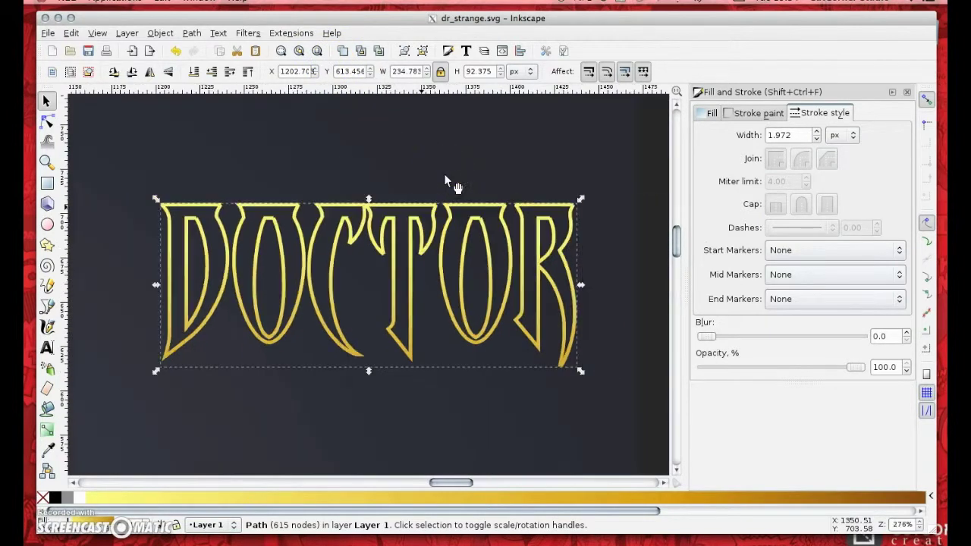
right_click(296, 215)
left_click(374, 311)
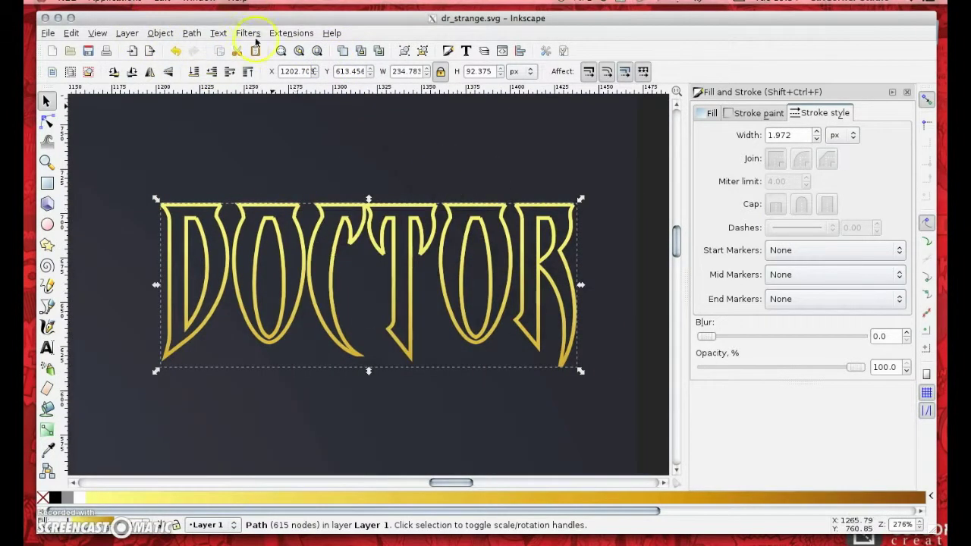
- Break the duplicate apart, union it into one solid black shape, and expand it slightly
left_click(193, 33)
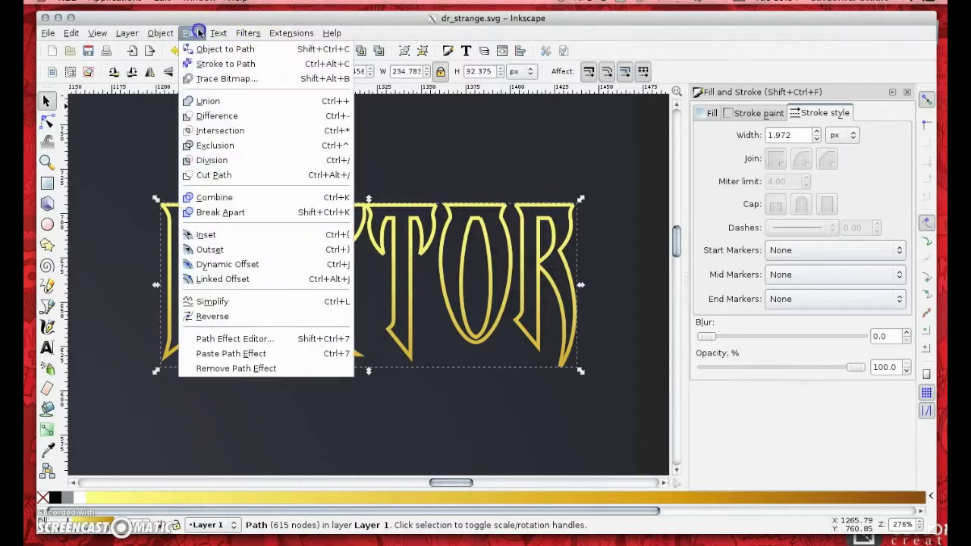
left_click(250, 213)
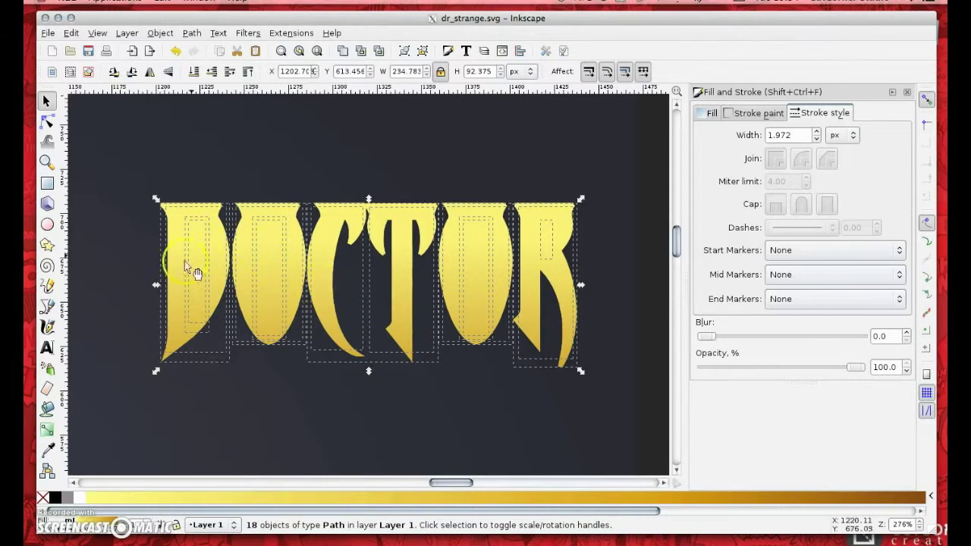
left_click(192, 33)
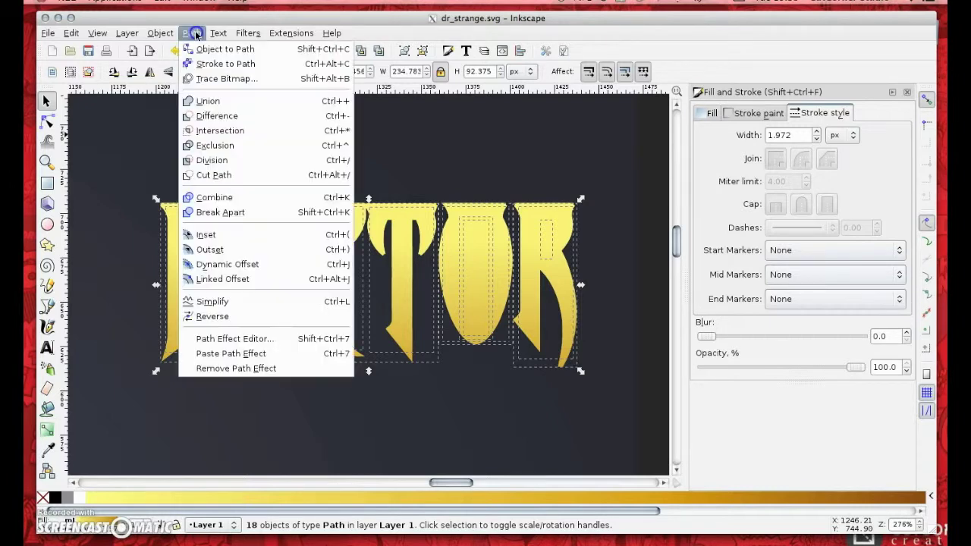
left_click(216, 99)
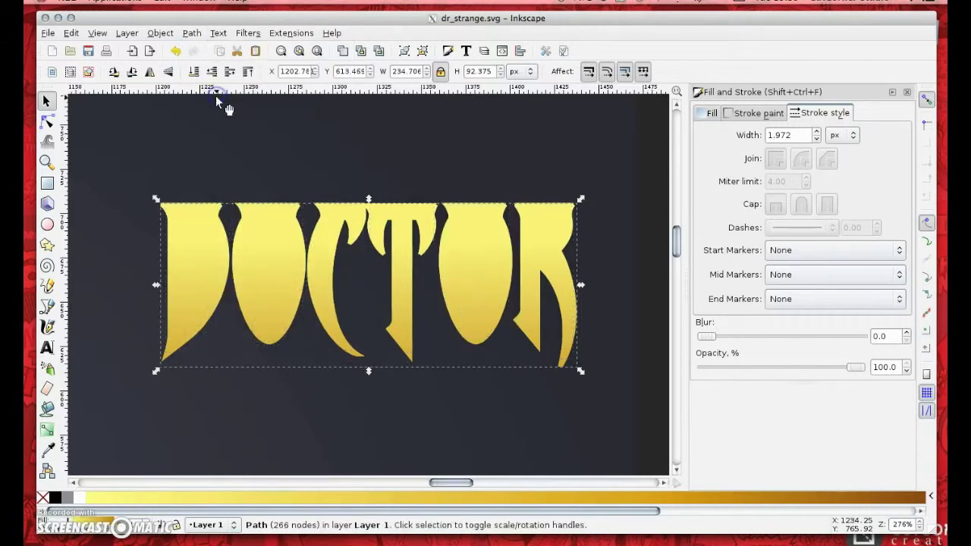
left_click(56, 499)
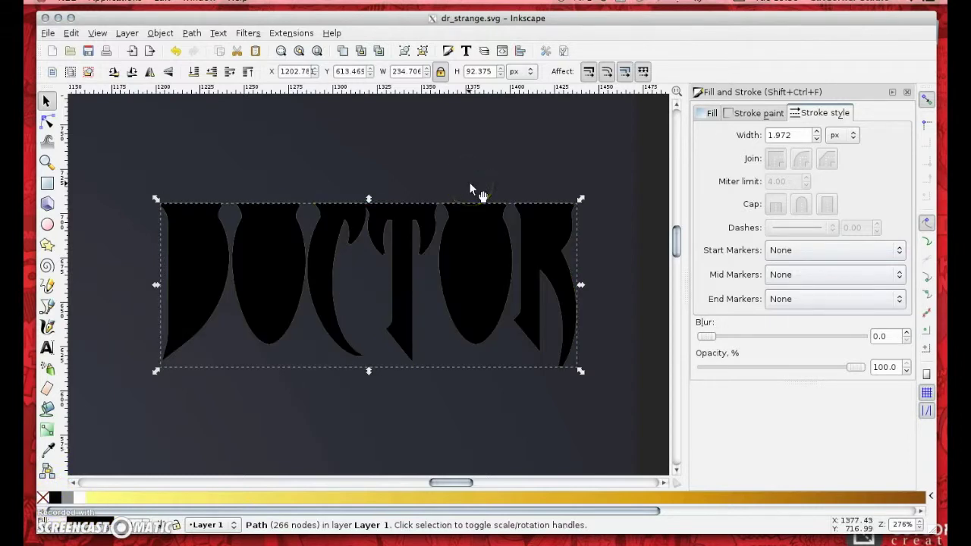
left_click(549, 215)
key("ctrl")
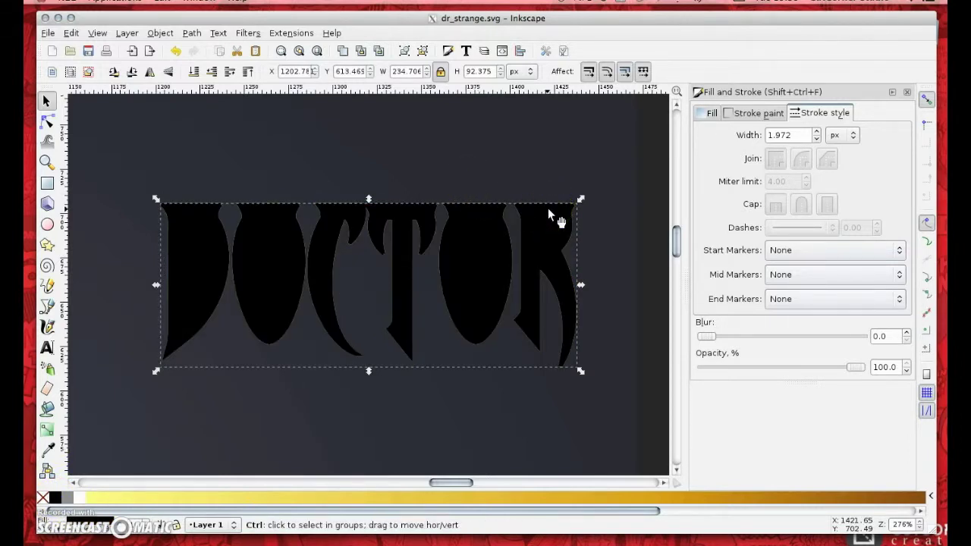
key("period")
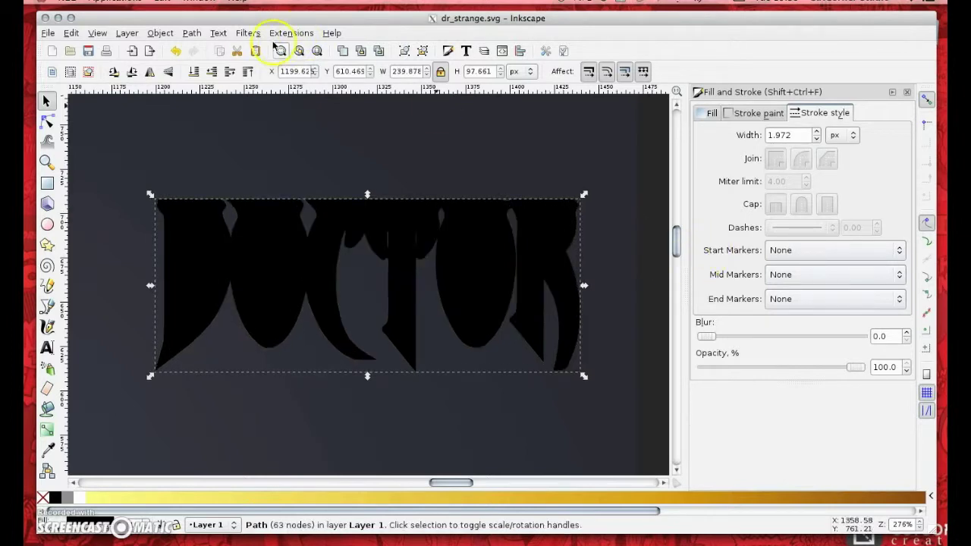
- Lower the black DOCTOR shape one step behind the gold outlined lettering
left_click(164, 34)
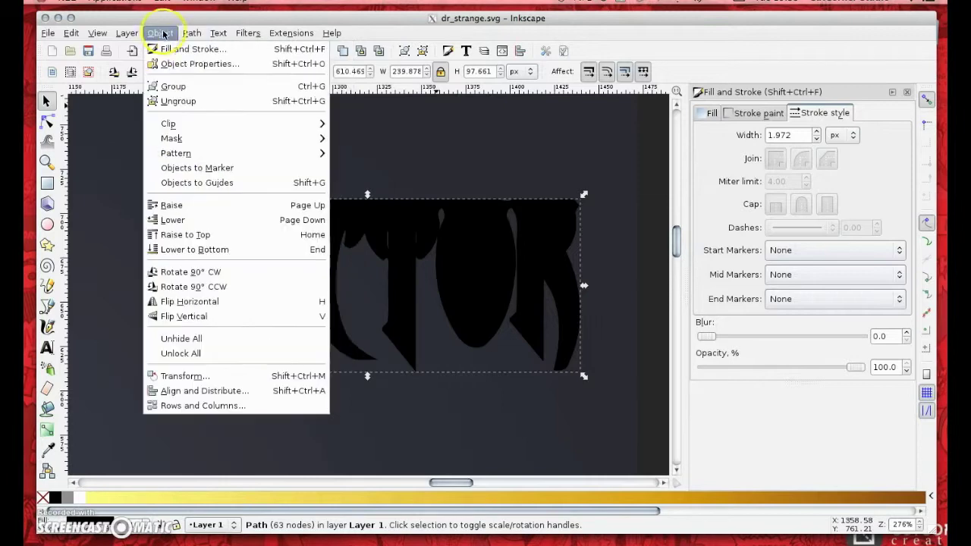
left_click(189, 220)
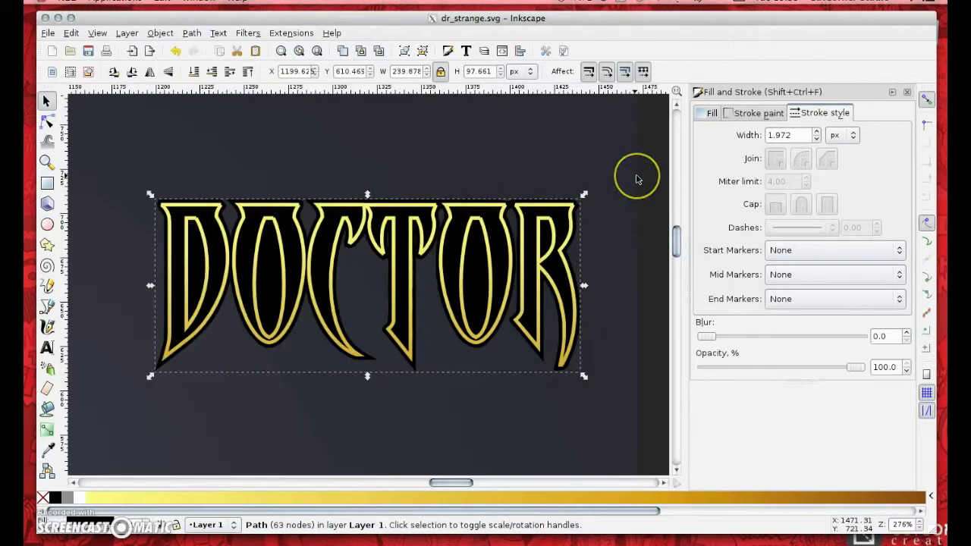
key("ctrl+z")
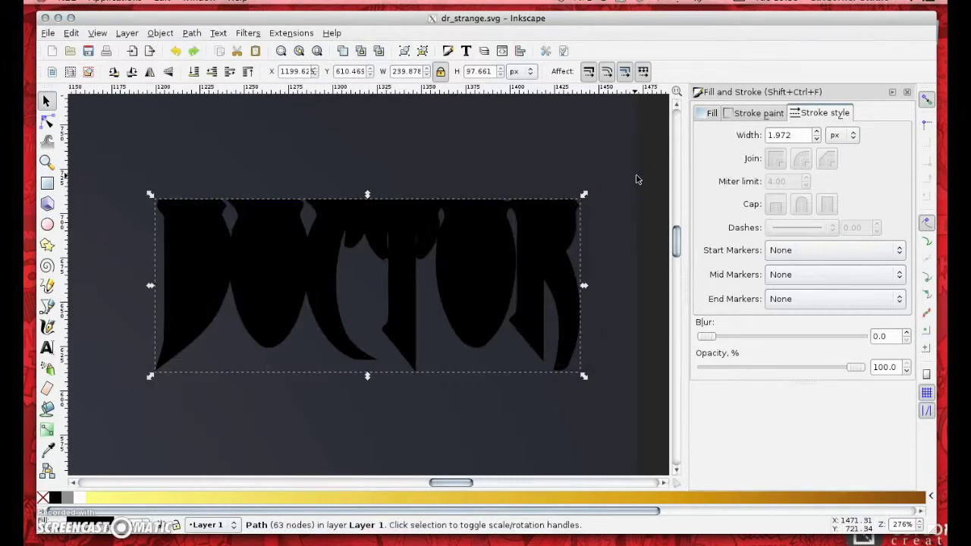
left_click(637, 180)
left_click(469, 255)
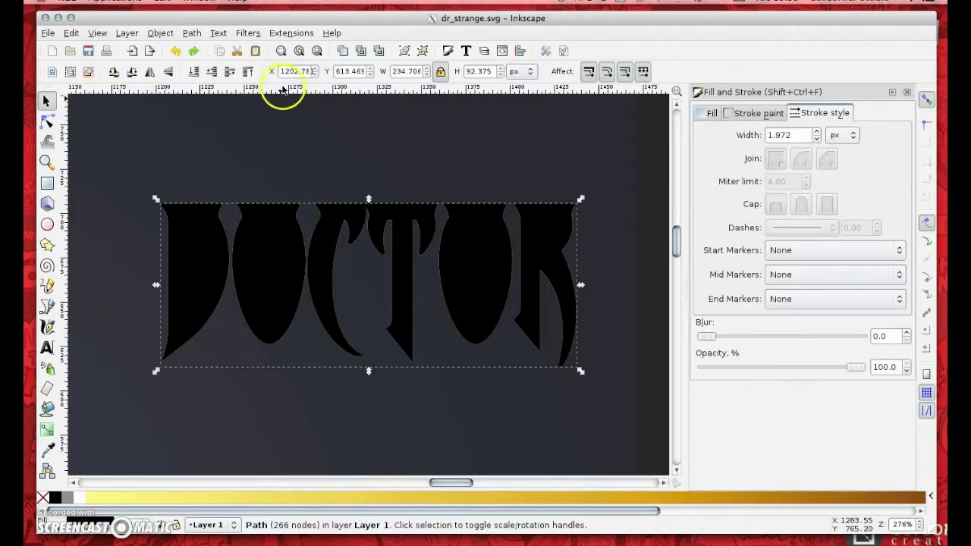
left_click(160, 33)
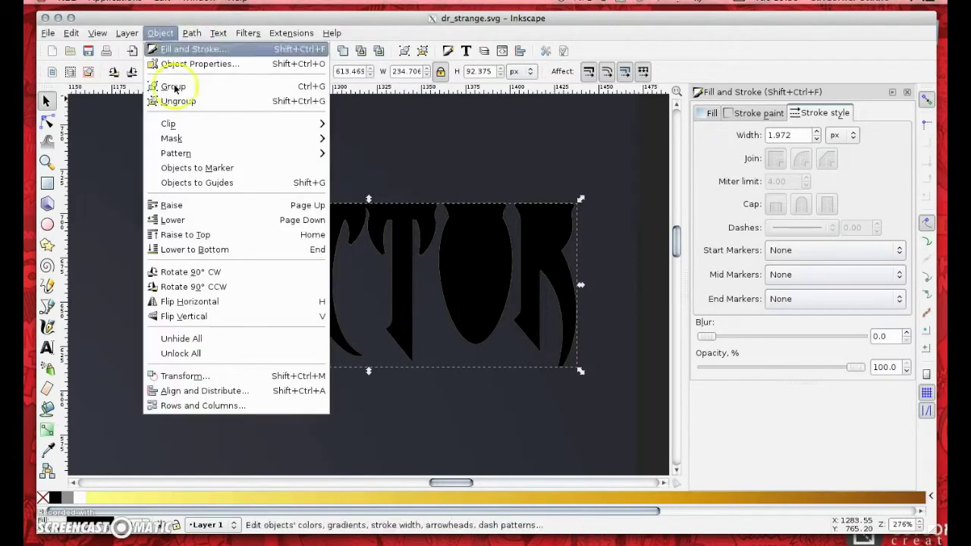
left_click(200, 220)
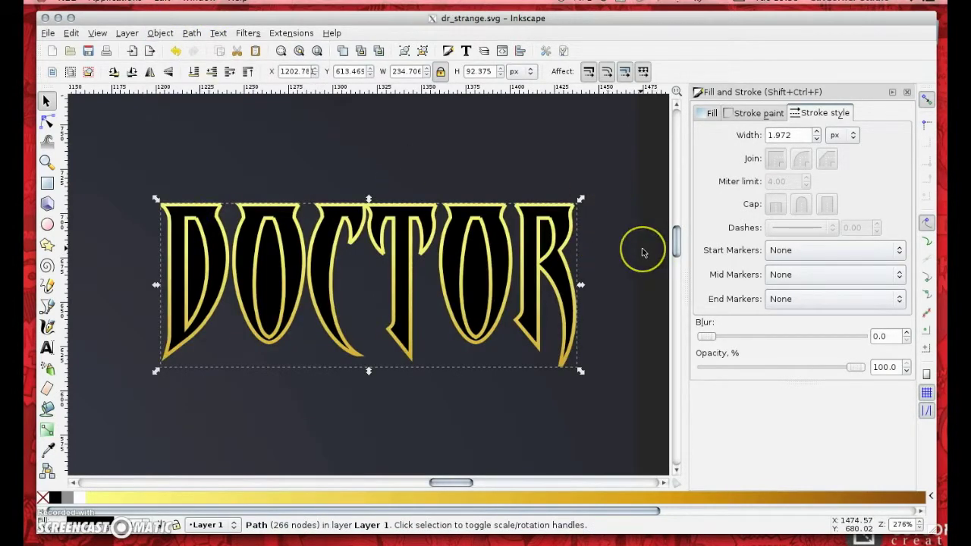
- Switch to the Inkscape default palette and add a vertical gradient ending in dark opaque colour
key("minus")
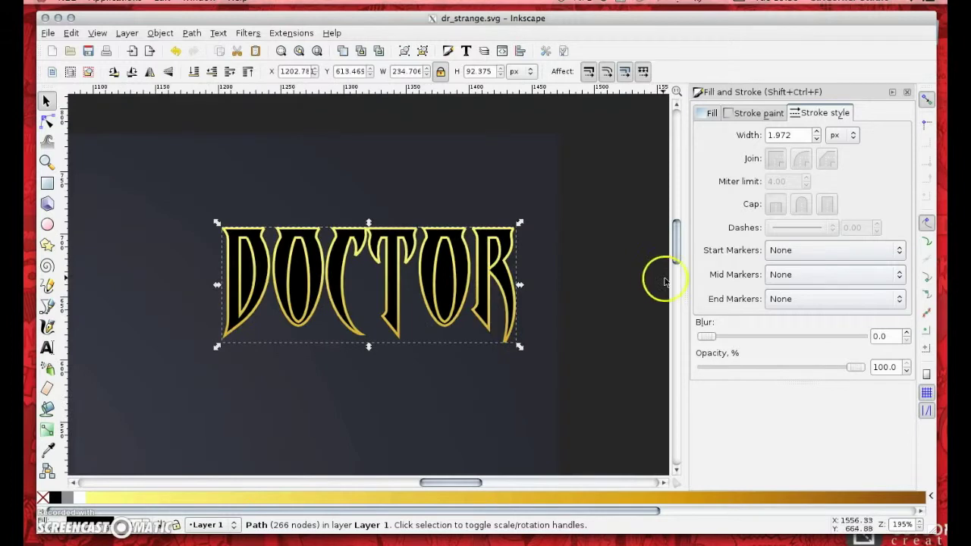
left_click(931, 497)
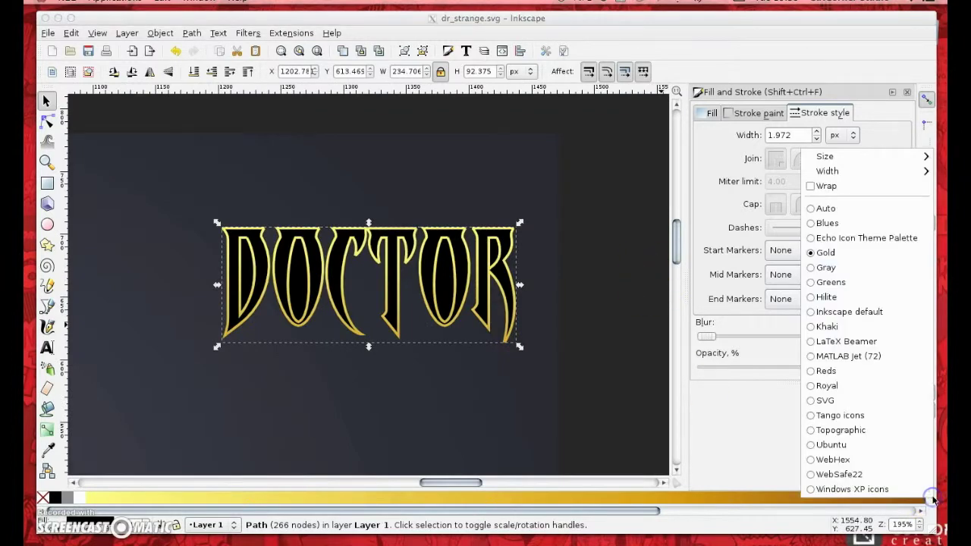
left_click(856, 318)
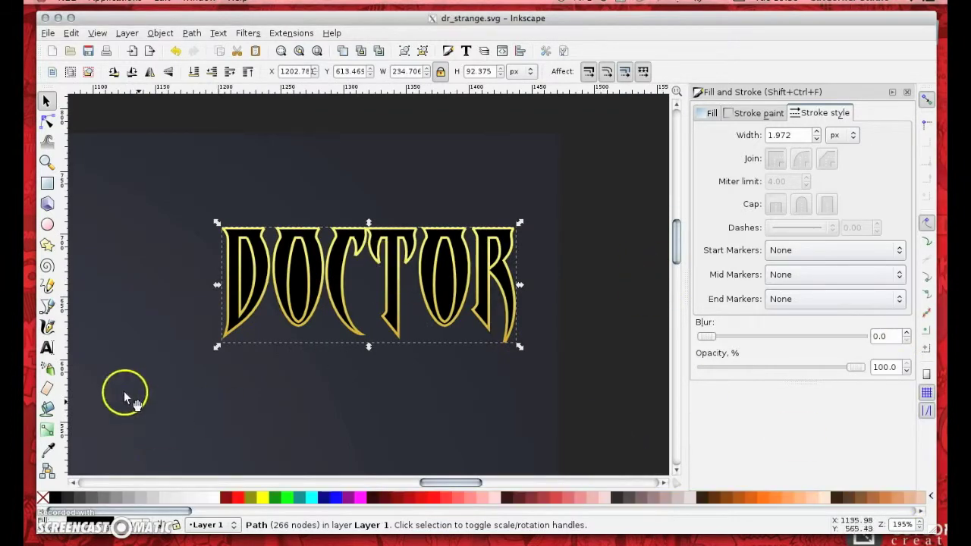
left_click(47, 430)
left_click_drag(577, 198, 572, 349)
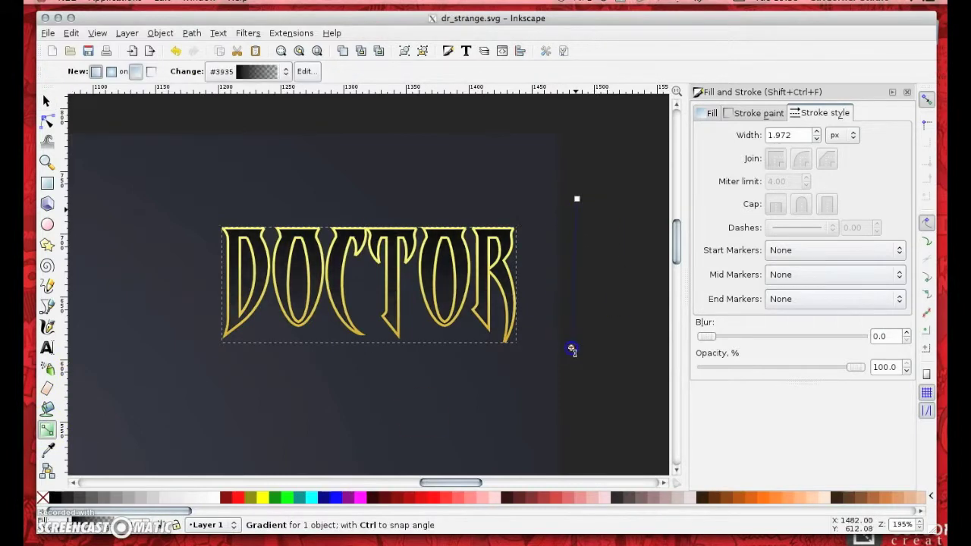
left_click(577, 348)
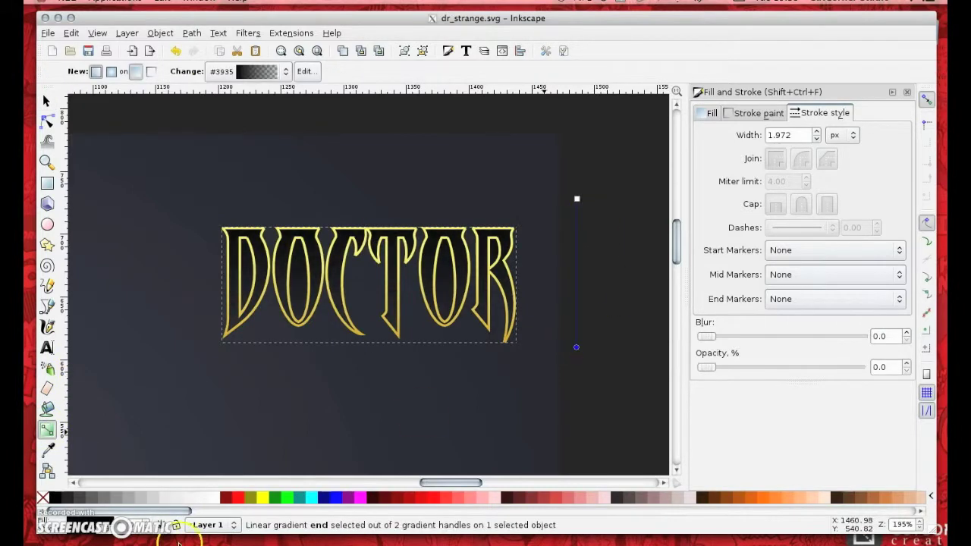
left_click_drag(139, 519, 775, 544)
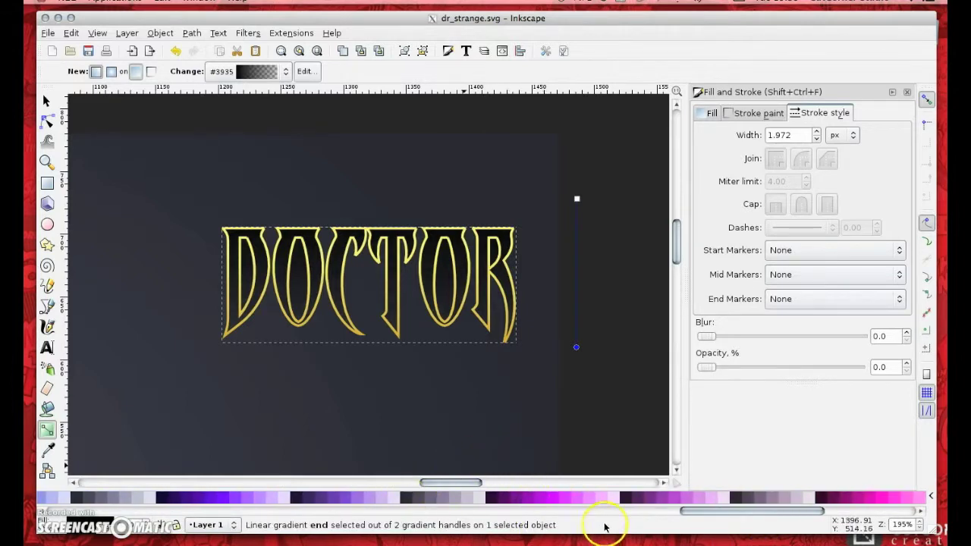
left_click_drag(722, 517, 654, 513)
left_click(490, 503)
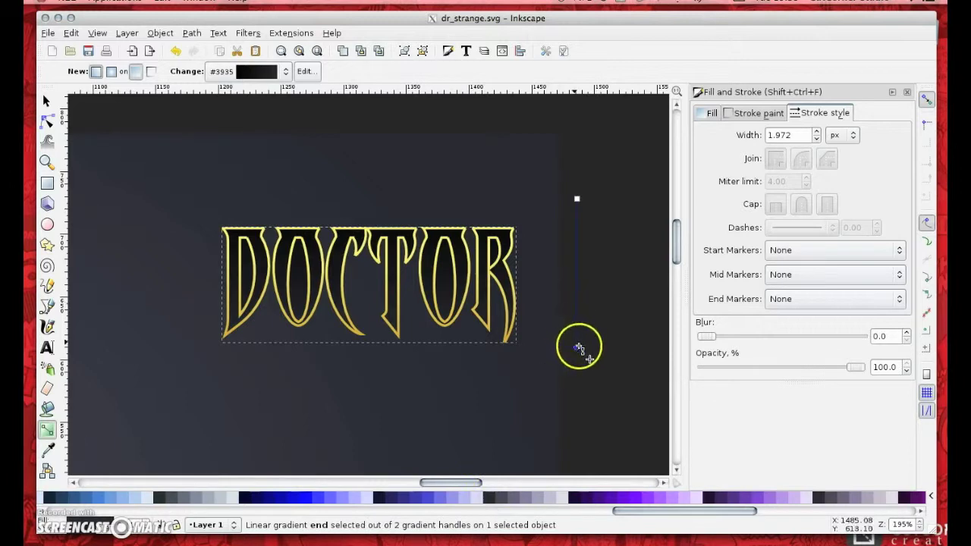
- Recolour the gradient start dark grey and move it higher on the letters
left_click_drag(577, 200, 572, 227)
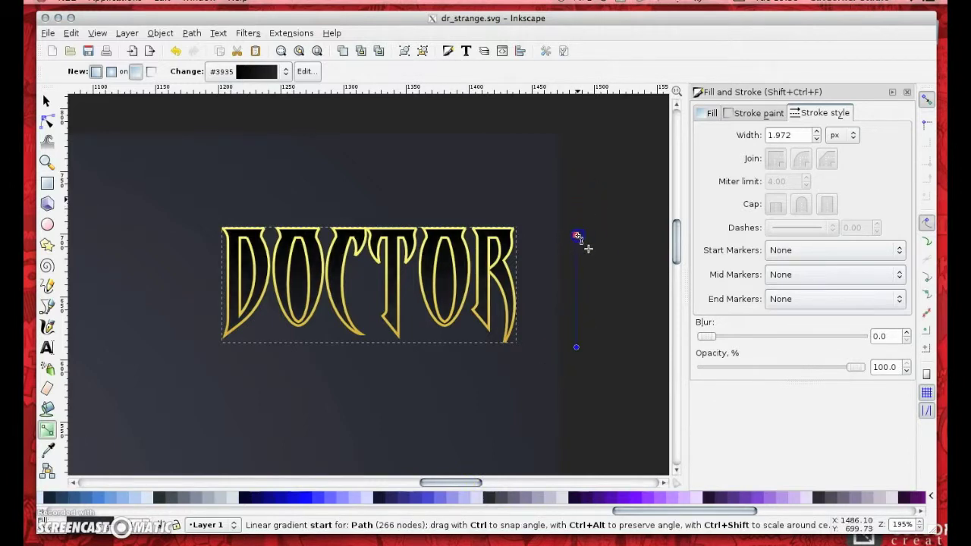
left_click(577, 237)
left_click(505, 499)
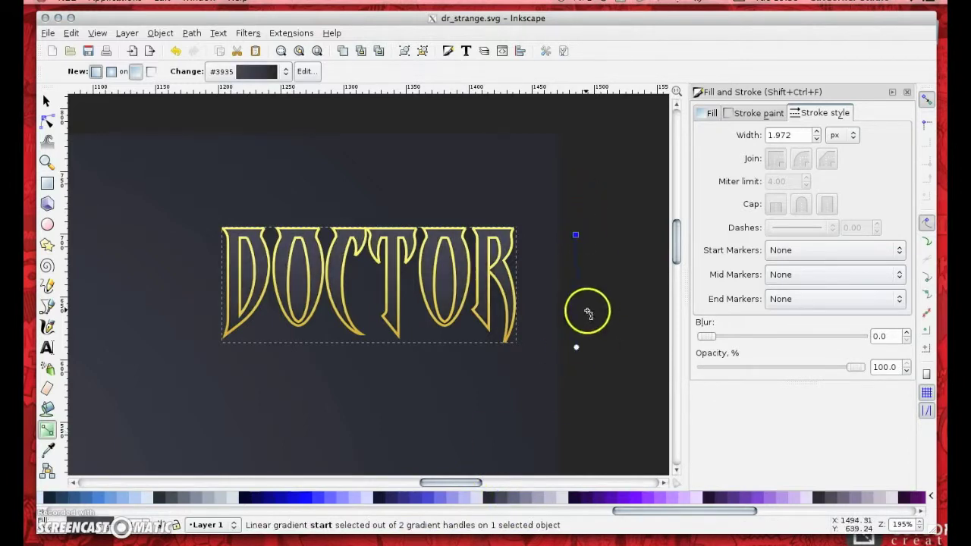
left_click(577, 331)
left_click_drag(576, 235, 577, 218)
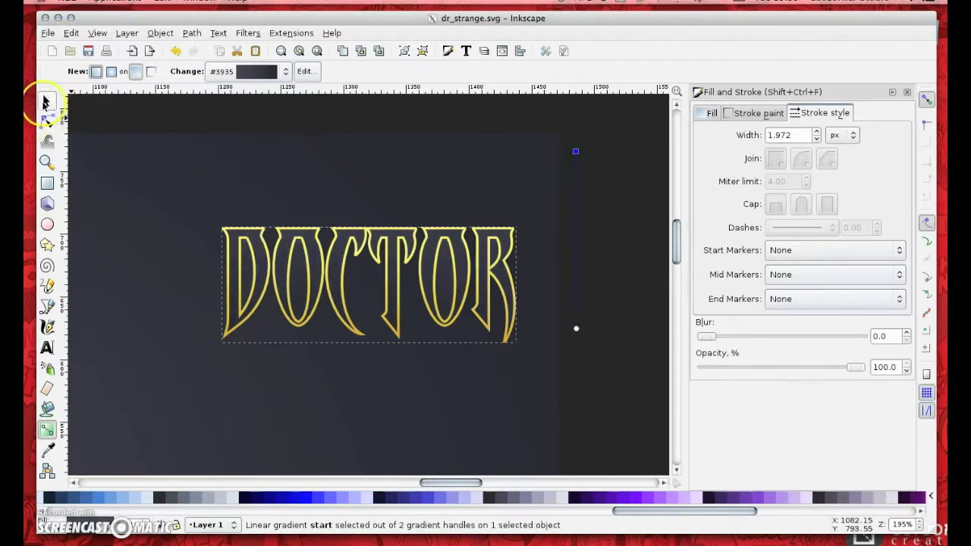
left_click(44, 100)
left_click(618, 331)
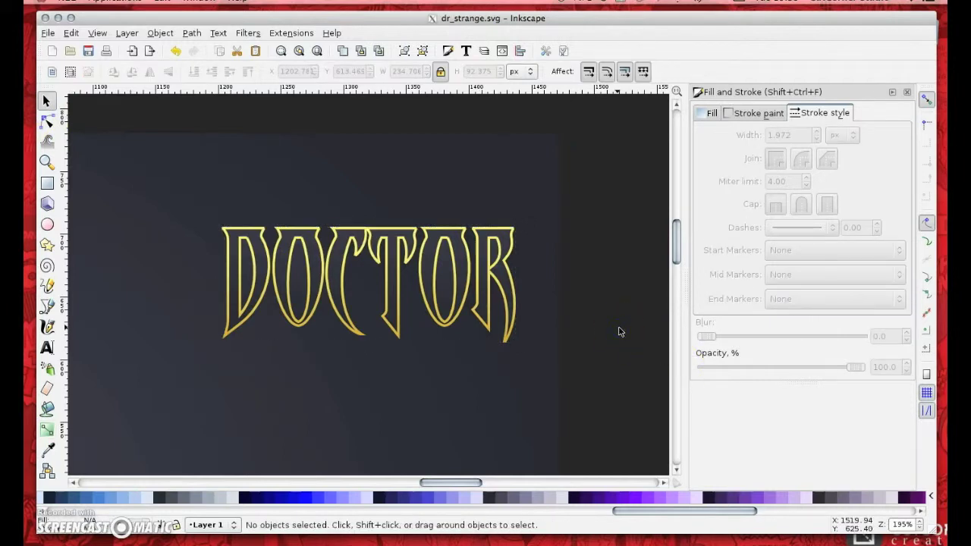
key("minus")
key("minus")
left_click_drag(459, 486, 434, 485)
scroll(595, 343, "up", 3)
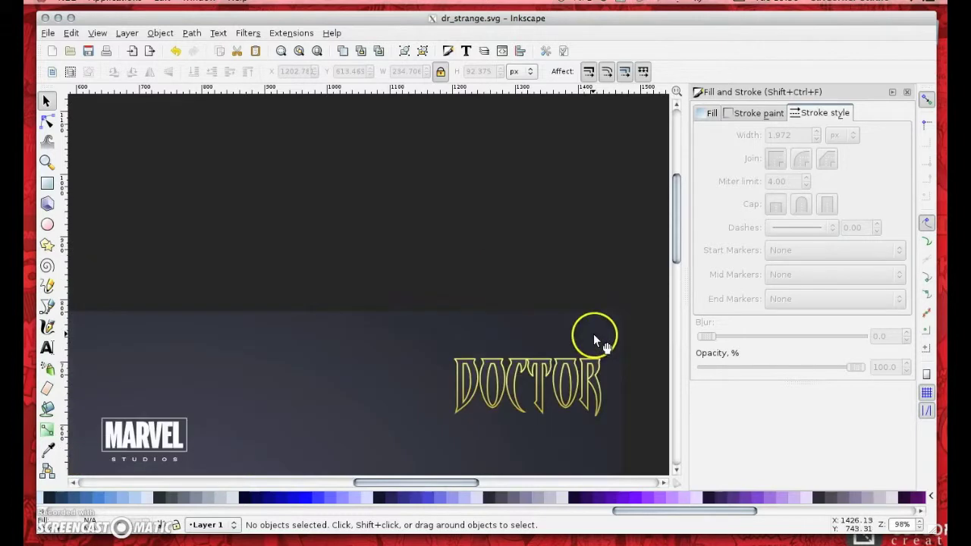
scroll(593, 337, "down", 8)
scroll(592, 338, "up", 2)
left_click(639, 159)
left_click(427, 182)
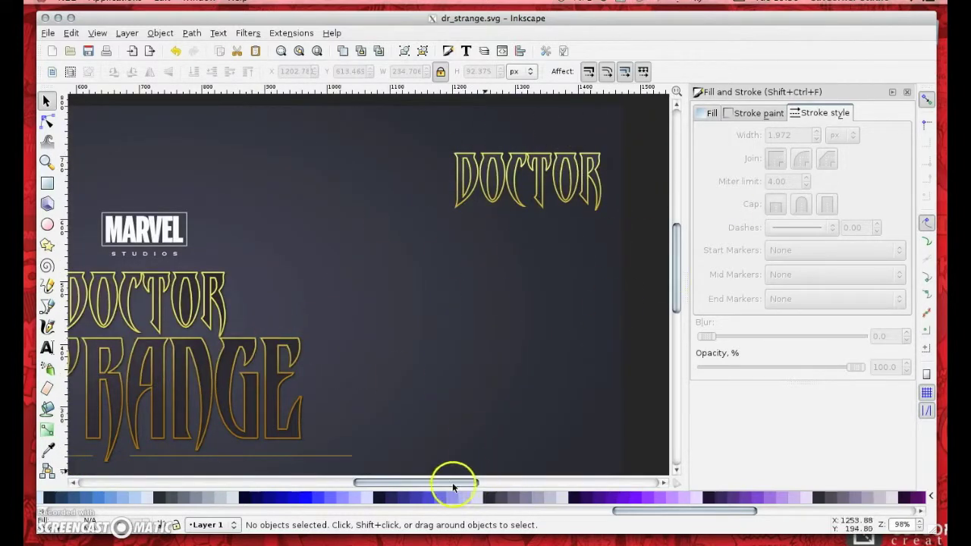
left_click_drag(444, 483, 429, 484)
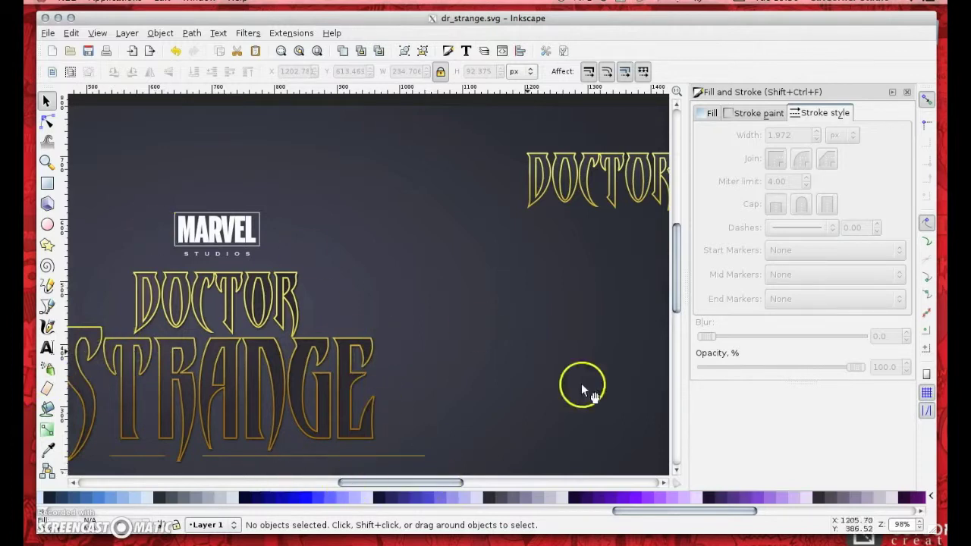
left_click_drag(438, 483, 495, 485)
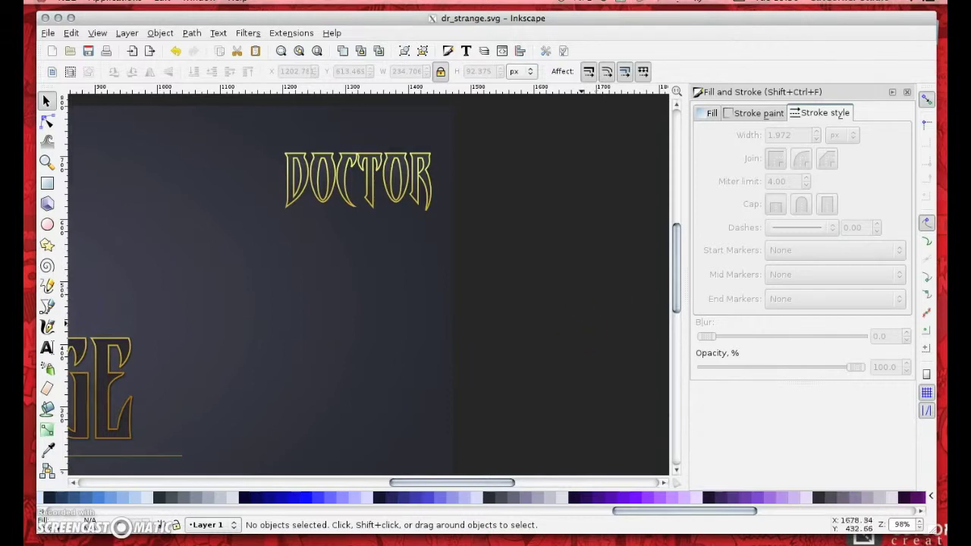
scroll(329, 330, "down", 3, "ctrl")
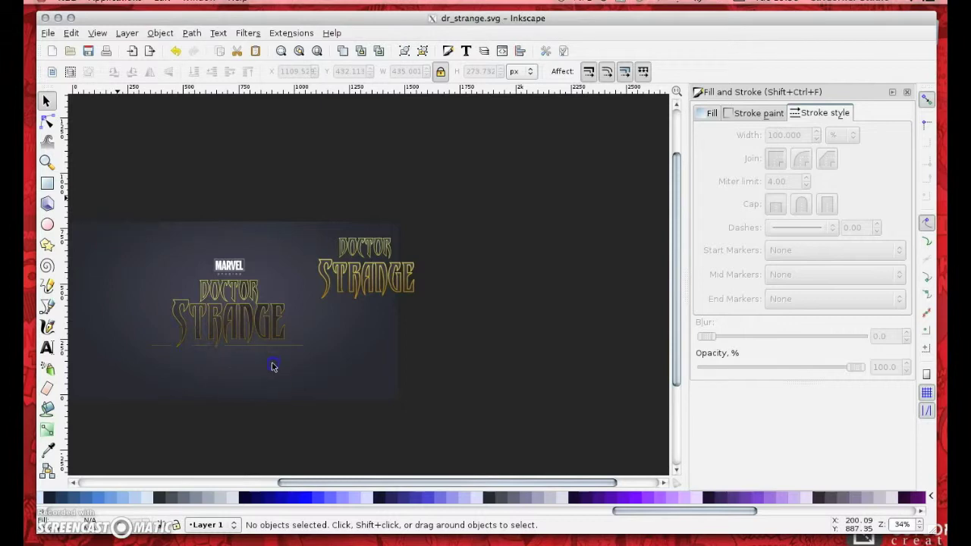
- Group the MARVEL logo, title and lines, and move the group off the page's right
left_click(228, 264)
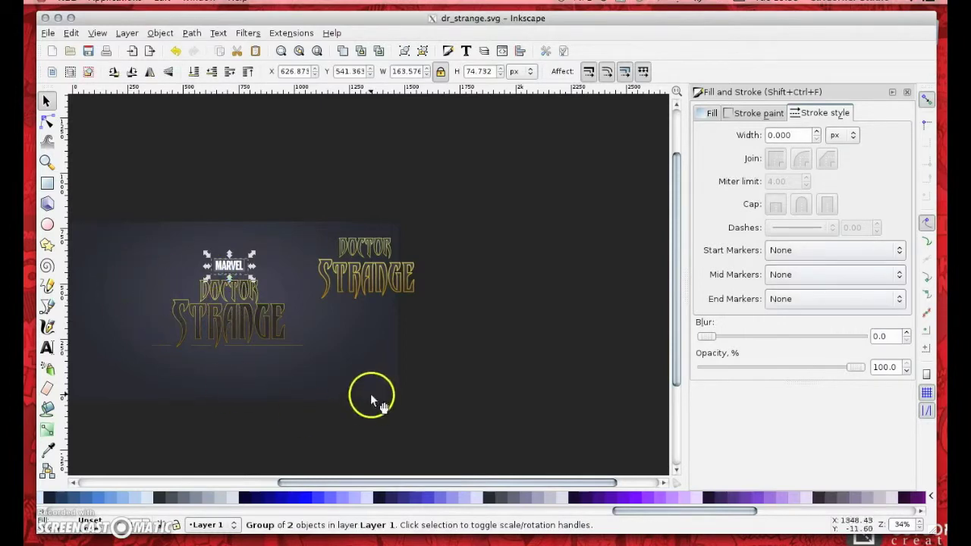
mouse_move(461, 373)
left_mouse_down()
mouse_move(313, 347)
mouse_move(99, 276)
left_mouse_up()
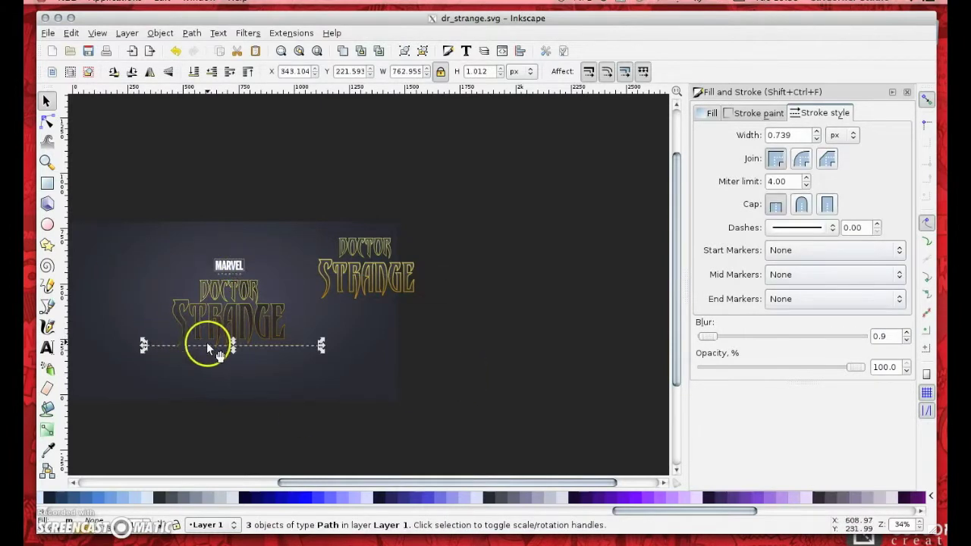
left_click_drag(114, 205, 338, 393)
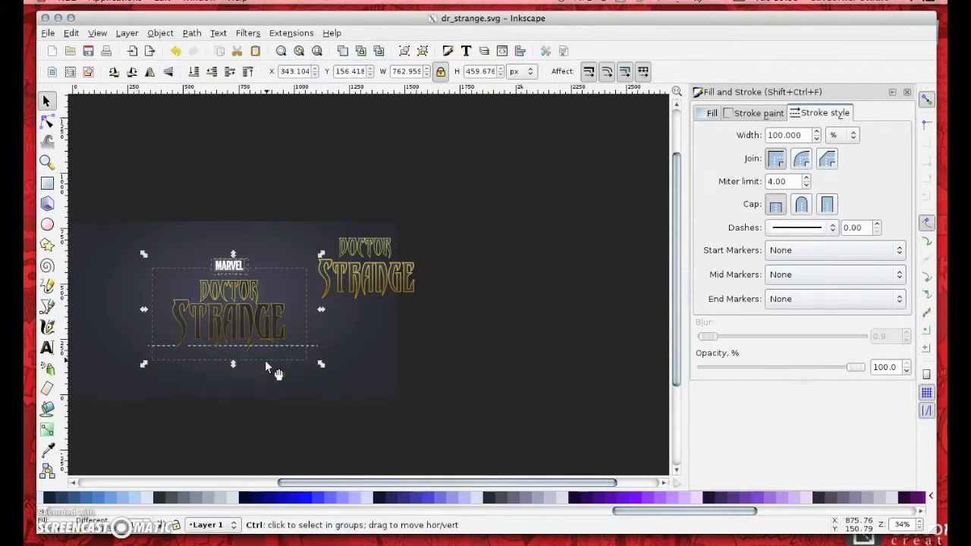
key("ctrl+g")
left_click_drag(223, 271, 556, 181)
- Delete the old background rectangle
left_click(215, 305)
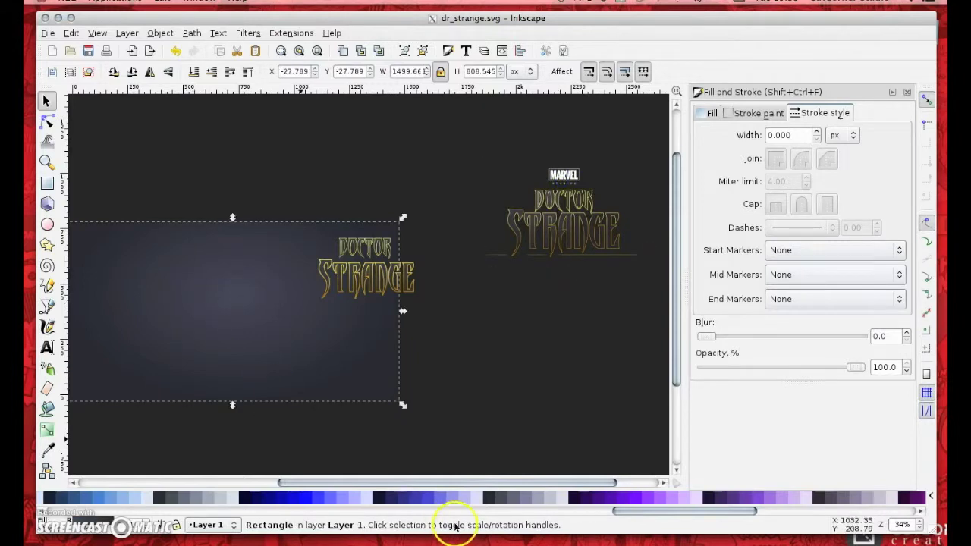
left_click_drag(385, 483, 300, 482)
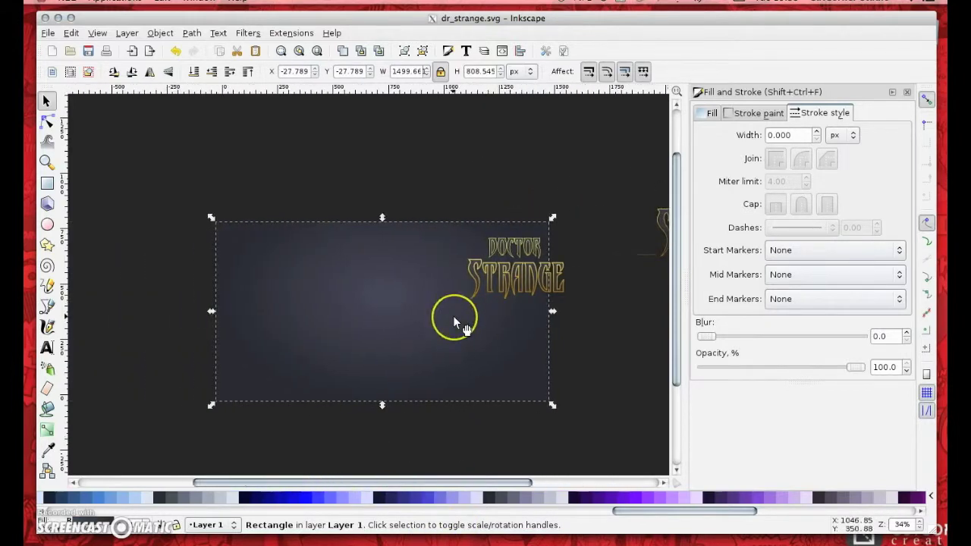
key("Delete")
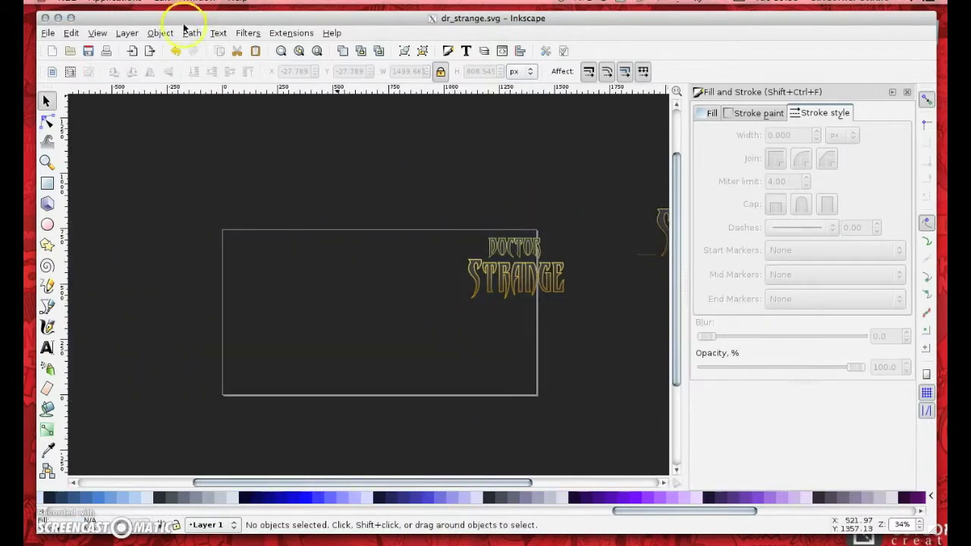
- Show the grid and draw a 1440 × 760 rectangle covering the whole page
left_click(98, 33)
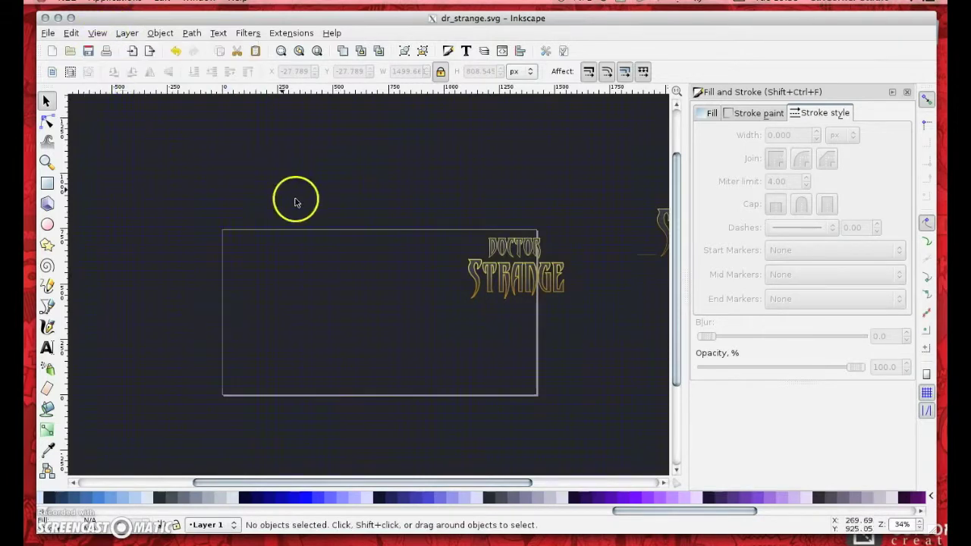
left_click(117, 86)
left_click(47, 183)
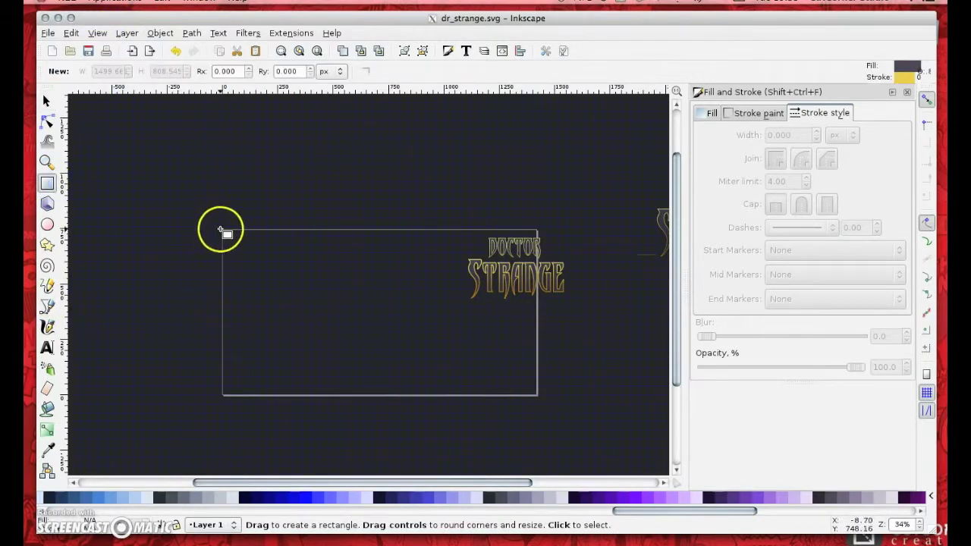
mouse_move(223, 227)
left_mouse_down()
mouse_move(371, 342)
mouse_move(539, 395)
left_mouse_up()
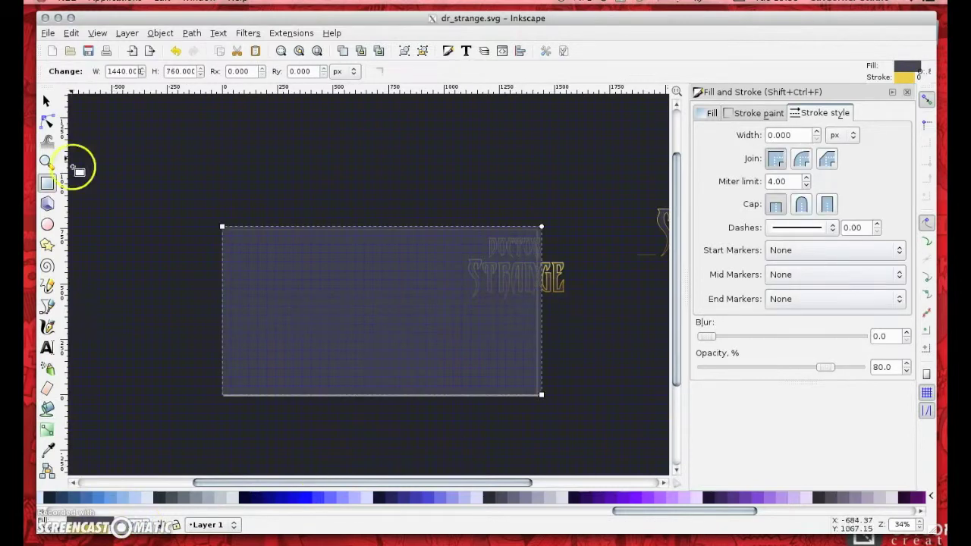
left_click(46, 101)
left_click(148, 192)
left_click(353, 305)
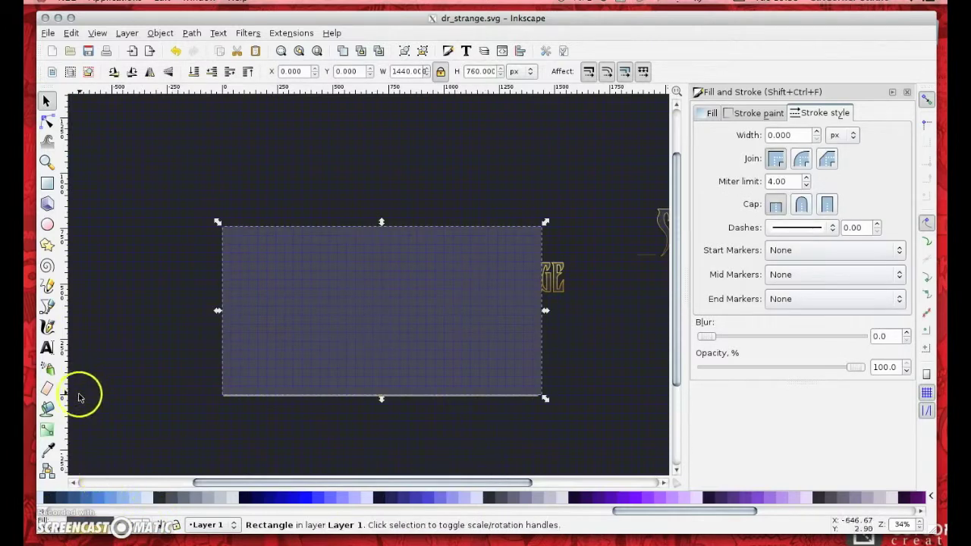
- Give the rectangle a radial glow gradient with a dark opaque outer colour
left_click(46, 430)
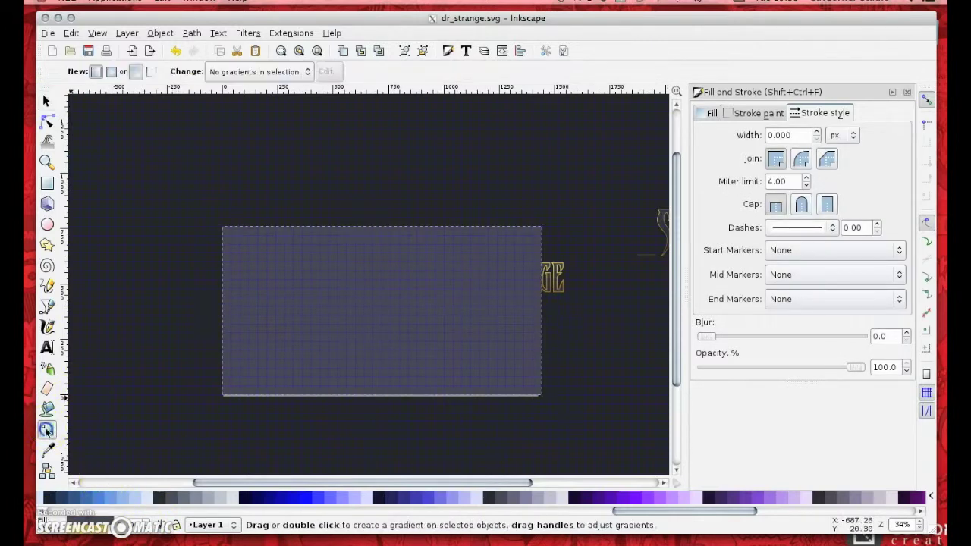
left_click(111, 71)
left_click_drag(382, 288, 385, 399)
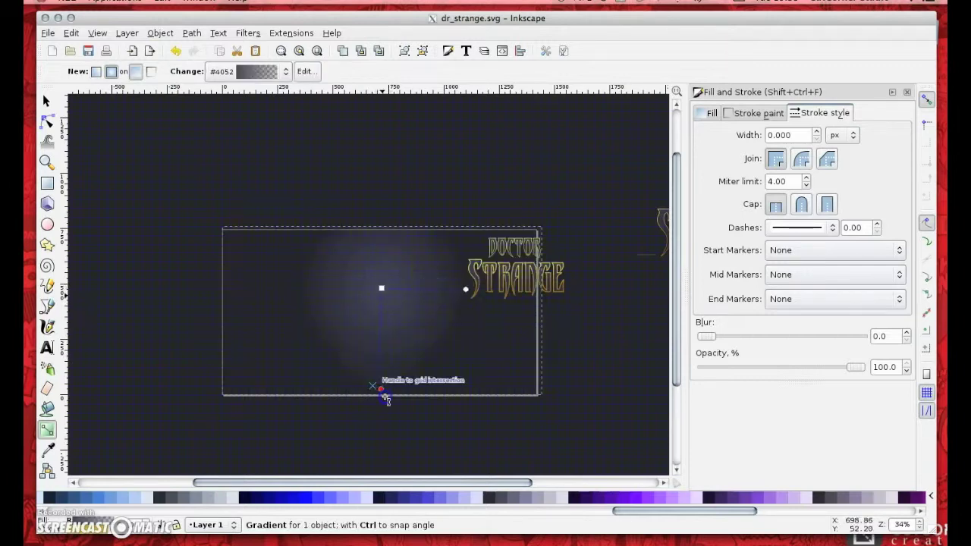
left_click_drag(466, 286, 544, 301)
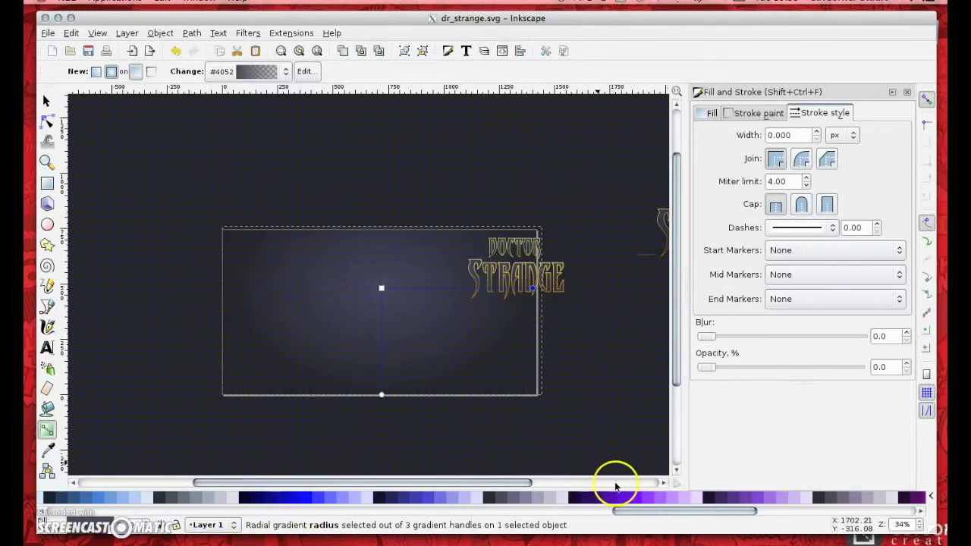
left_click(489, 500)
left_click(382, 289)
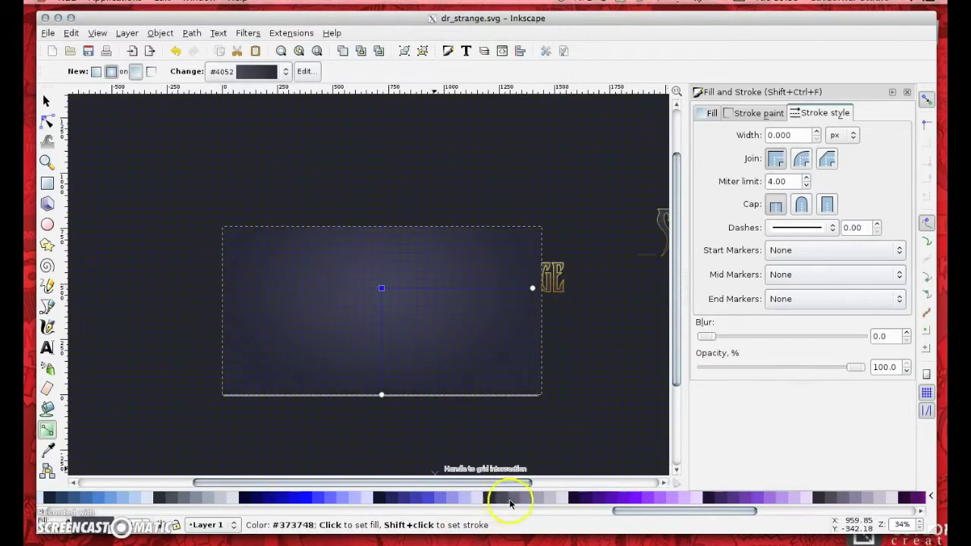
left_click(382, 395)
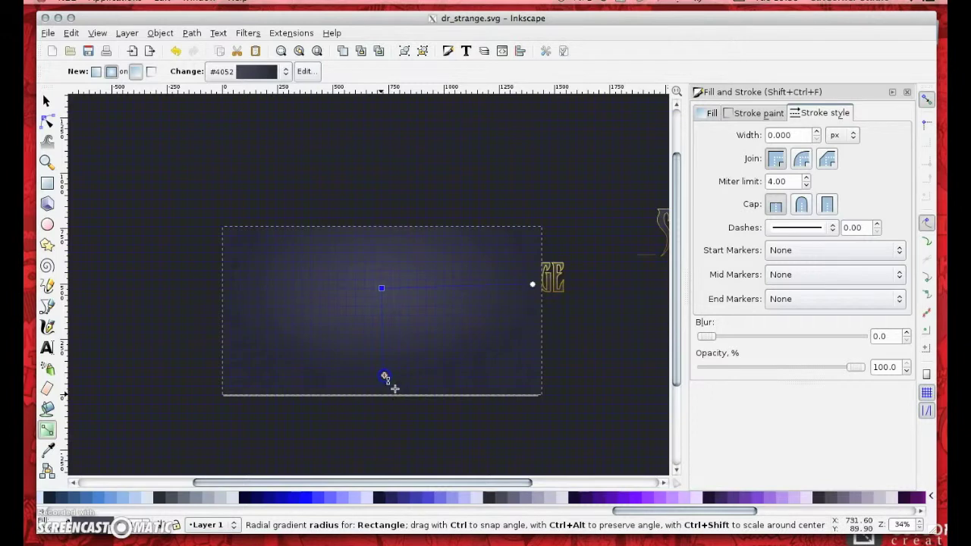
left_click_drag(532, 285, 516, 292)
- Send the rectangle to the bottom and enlarge it to 1680 × 886.667 px
left_click(45, 101)
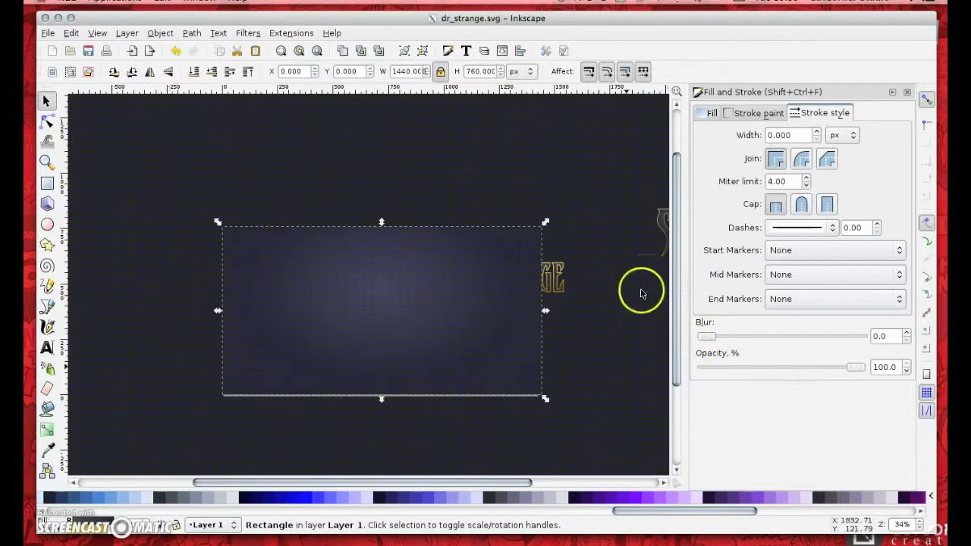
left_click_drag(610, 340, 338, 355)
left_click(154, 36)
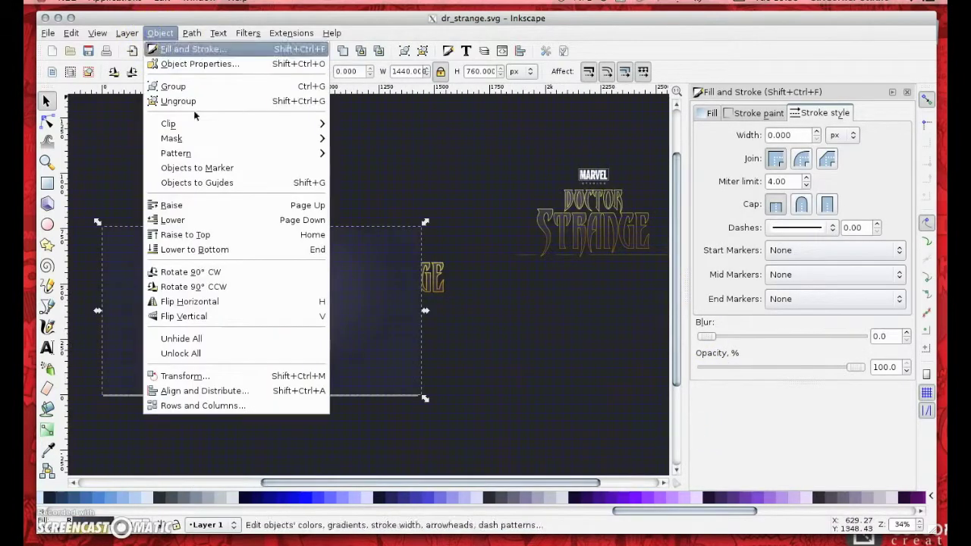
left_click(210, 249)
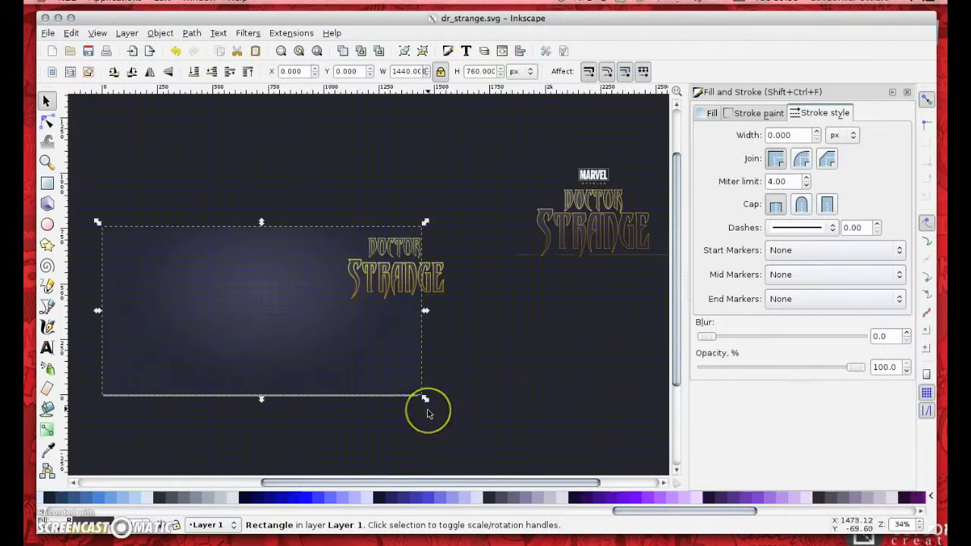
left_click_drag(427, 397, 469, 431)
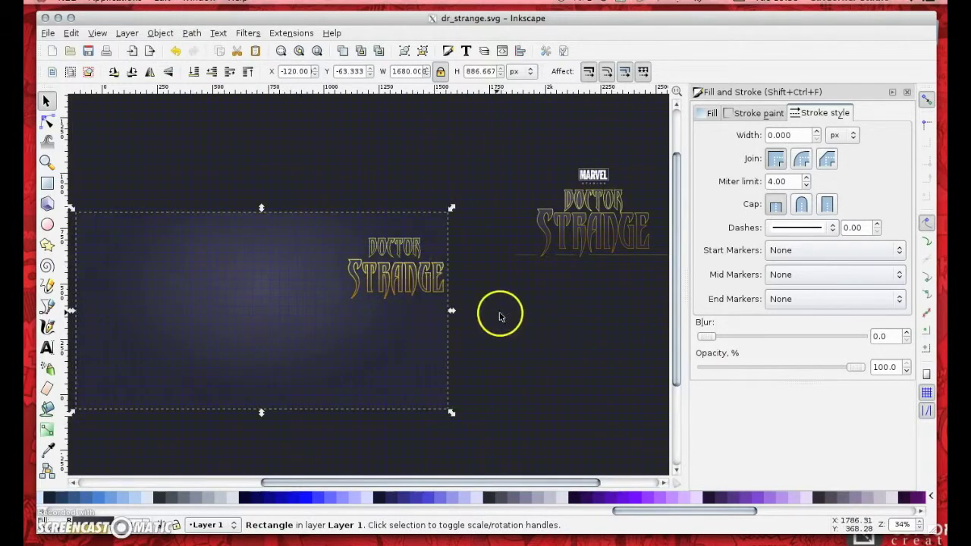
left_click_drag(509, 320, 273, 245)
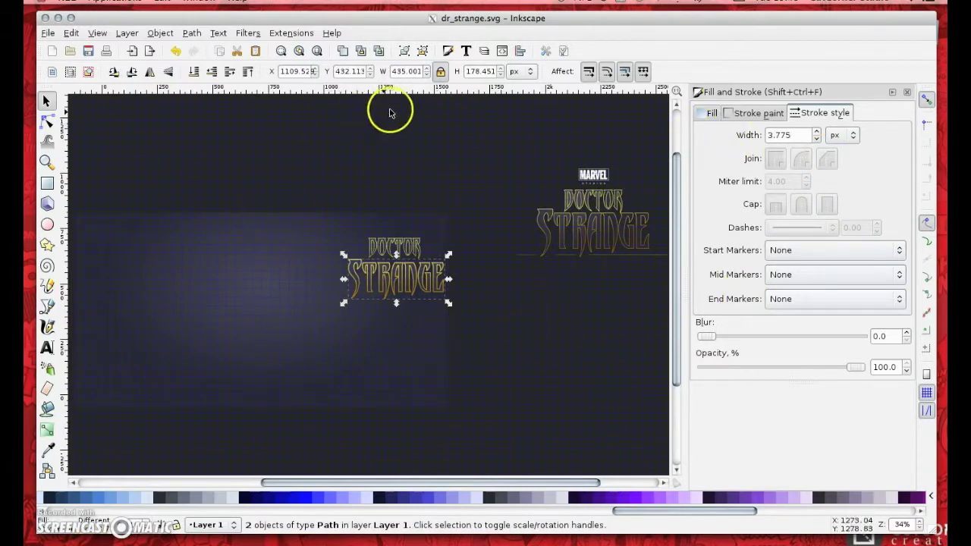
- Centre STRANGE horizontally and vertically relative to the page with Align and Distribute
left_click(520, 51)
left_click(887, 125)
left_click(889, 125)
left_click(889, 126)
left_click(826, 159)
left_click(753, 159)
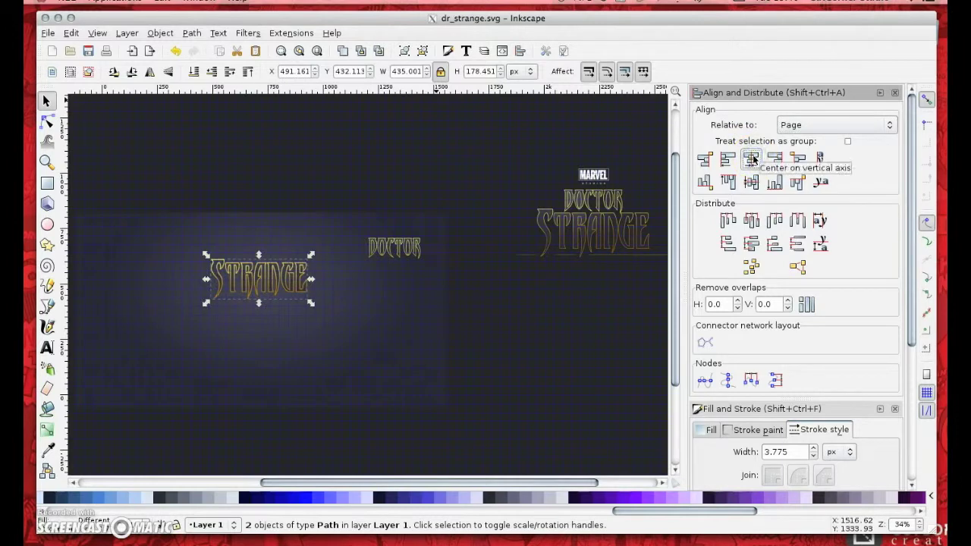
left_click(749, 185)
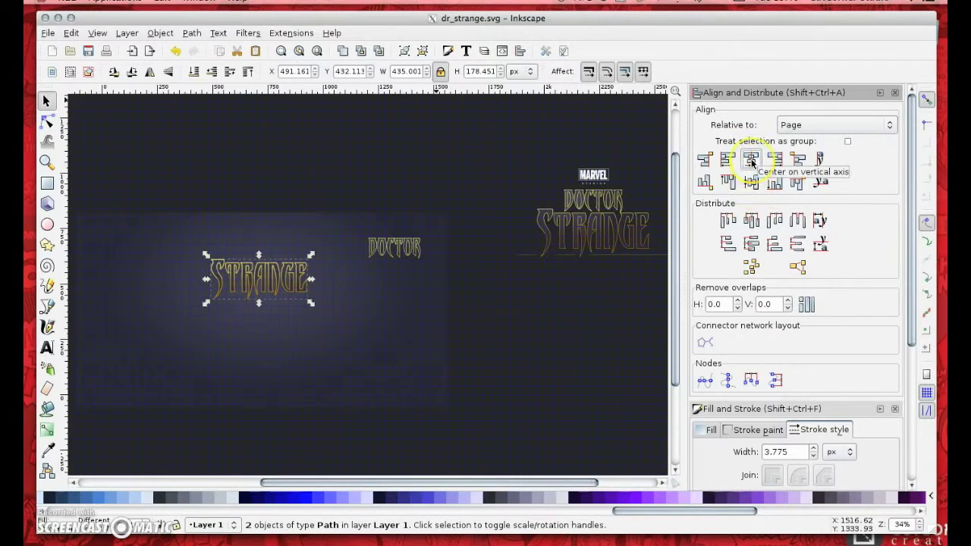
left_click(750, 185)
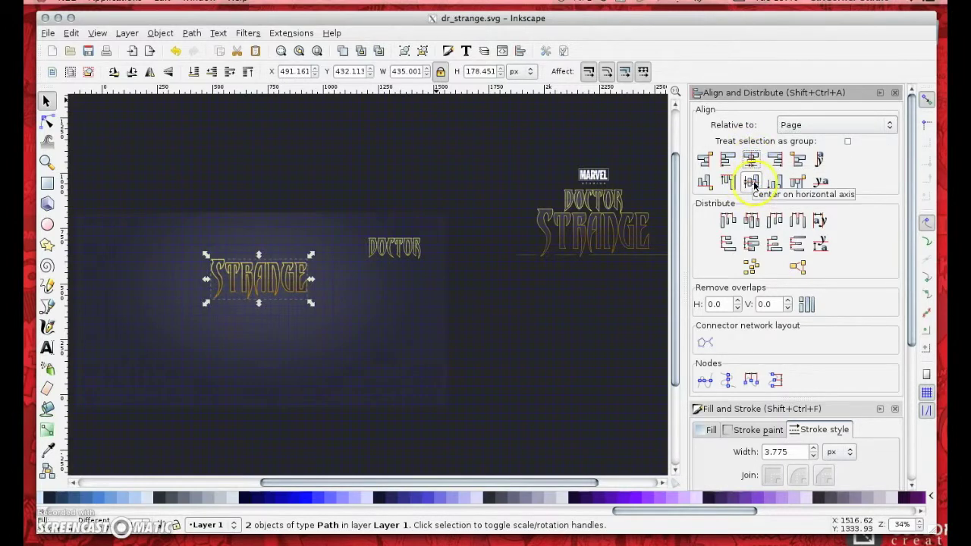
left_click(751, 185)
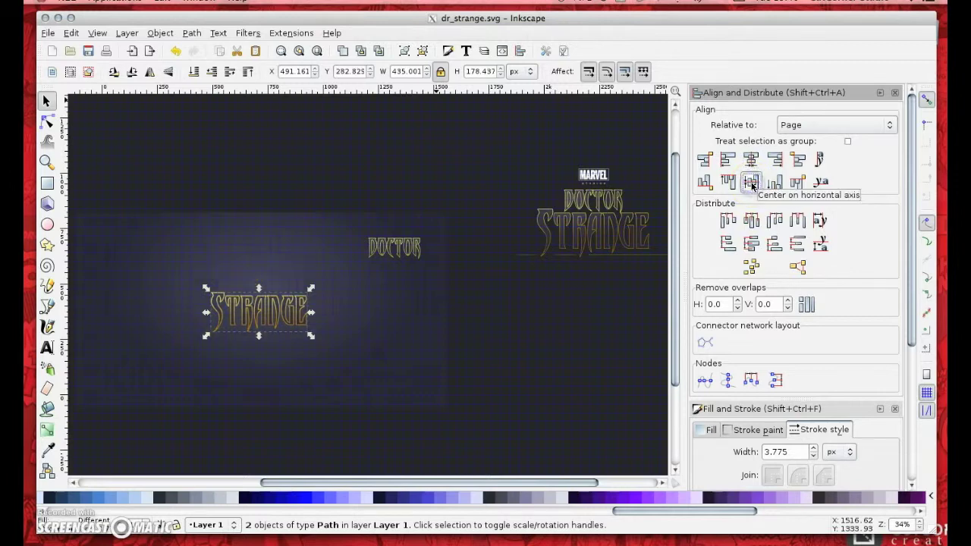
- Centre DOCTOR horizontally and nudge it down four steps to sit just above STRANGE
left_click_drag(487, 276, 298, 217)
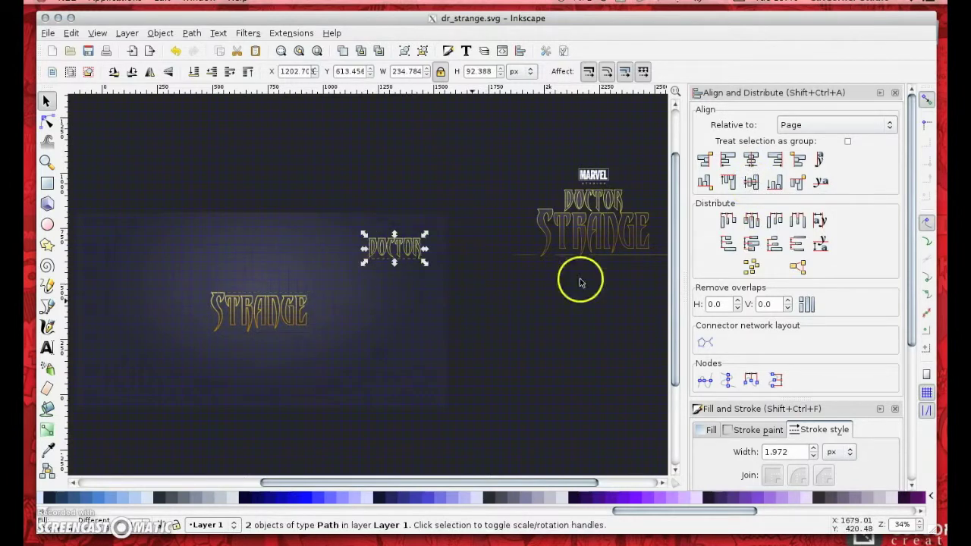
left_click(751, 161)
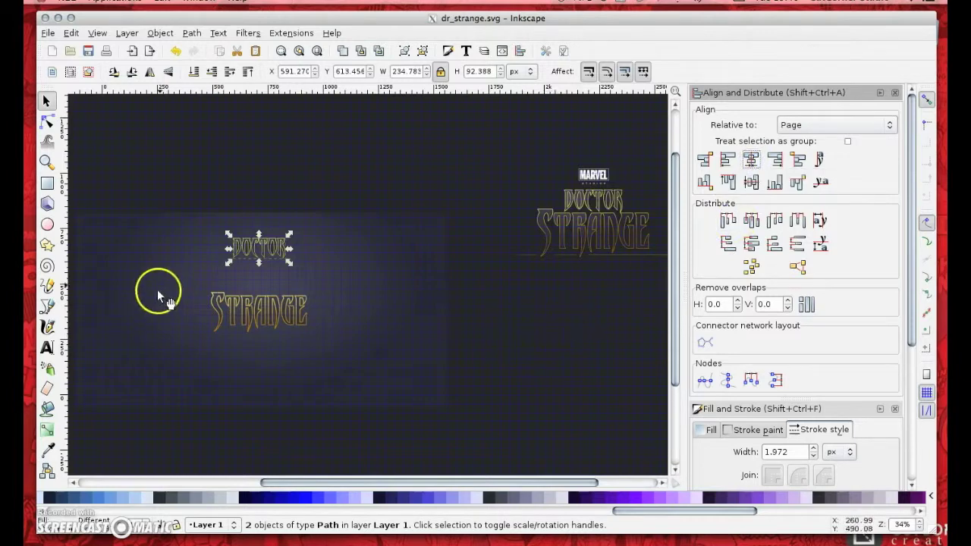
left_click(751, 182)
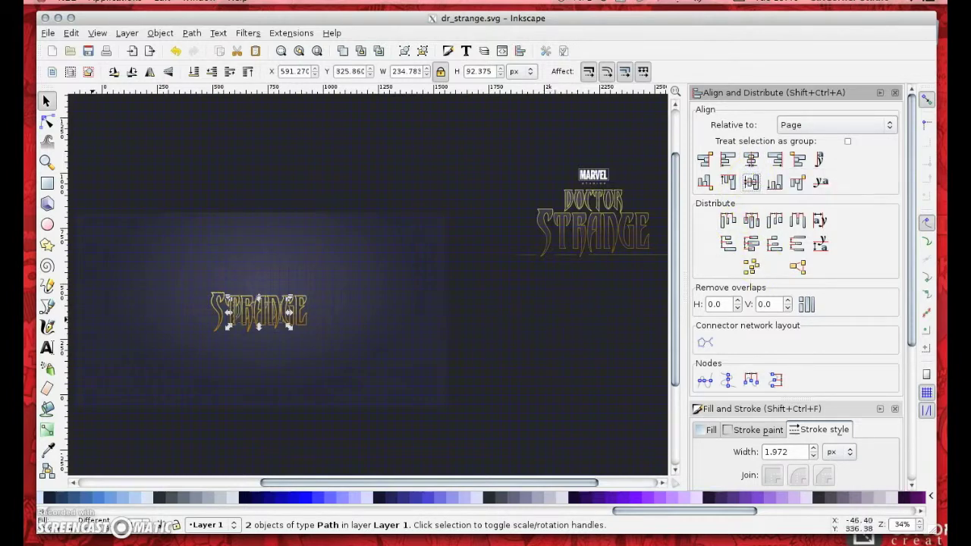
key("ctrl+z")
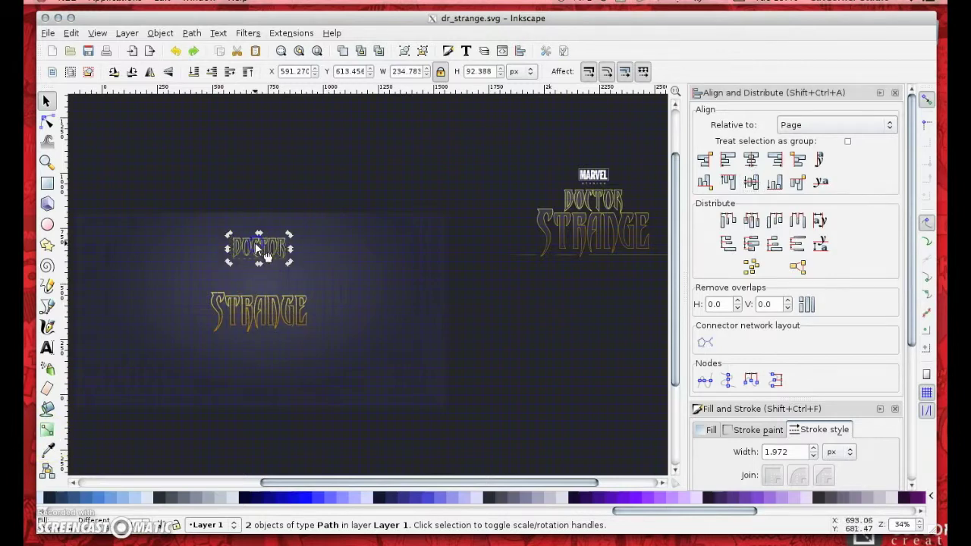
key("Down")
key("Down")
key("Down")
key("Down")
key("Down")
key("Down")
key("Down")
key("Down")
key("Down")
key("Down")
key("Down")
key("Down")
key("Down")
key("Down")
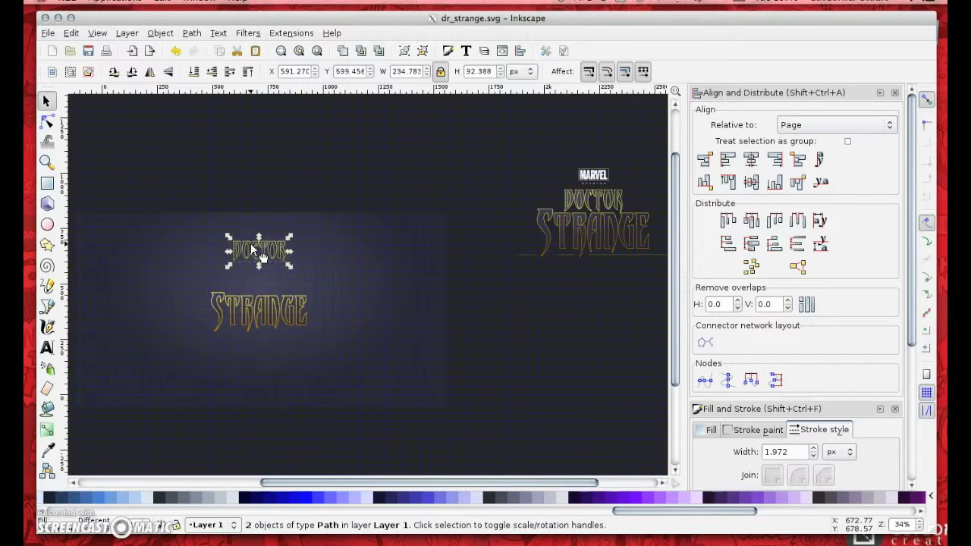
key("Down")
key("Down")
key("Down")
key("Down")
key("Down")
key("Down")
key("Down")
key("Down")
key("Down")
key("Down")
key("Down")
key("Down")
key("Down")
key("Down")
key("Down")
key("Down")
key("Down")
key("Down")
key("Down")
key("Down")
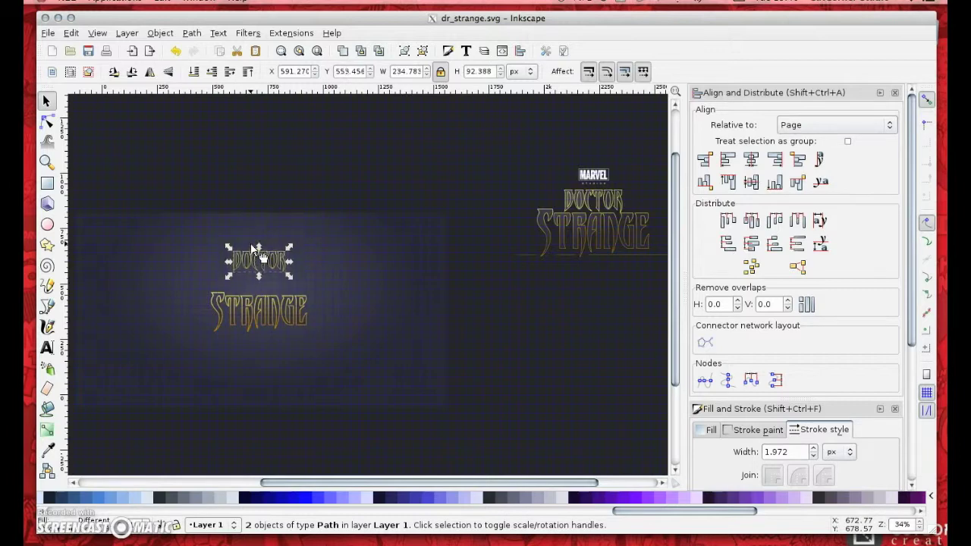
key("Down")
key("Down")
key("Down")
key("Down")
key("Down")
key("Down")
key("Down")
key("Down")
key("Down")
key("Down")
key("Down")
key("Down")
key("Down")
key("Down")
key("Down")
key("Down")
key("Down")
key("Down")
key("Down")
key("Down")
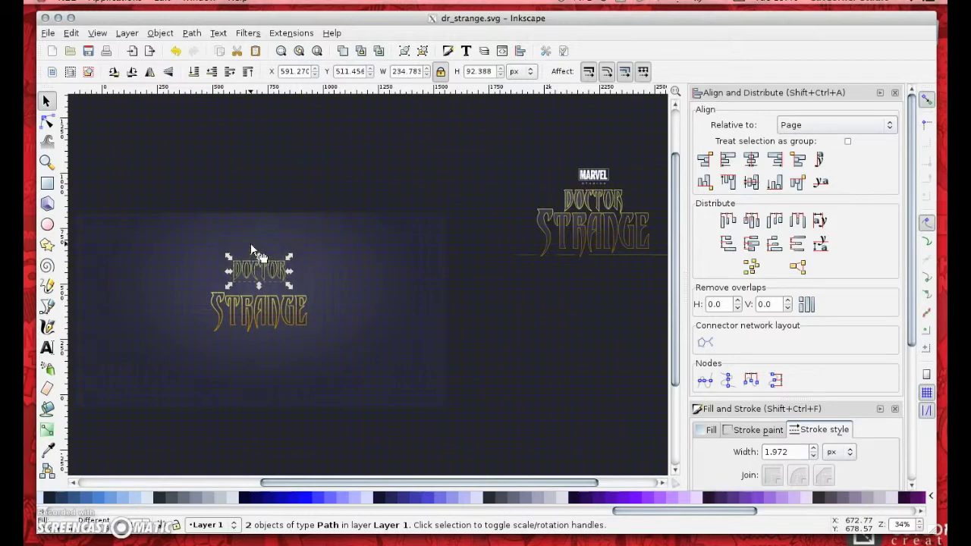
key("Down")
key("Down")
key("Down")
key("Down")
key("Down")
key("Down")
key("Down")
key("Down")
key("Down")
key("Down")
key("Down")
key("Down")
key("Down")
key("Down")
key("Down")
key("Down")
key("Down")
key("Down")
key("Down")
key("Down")
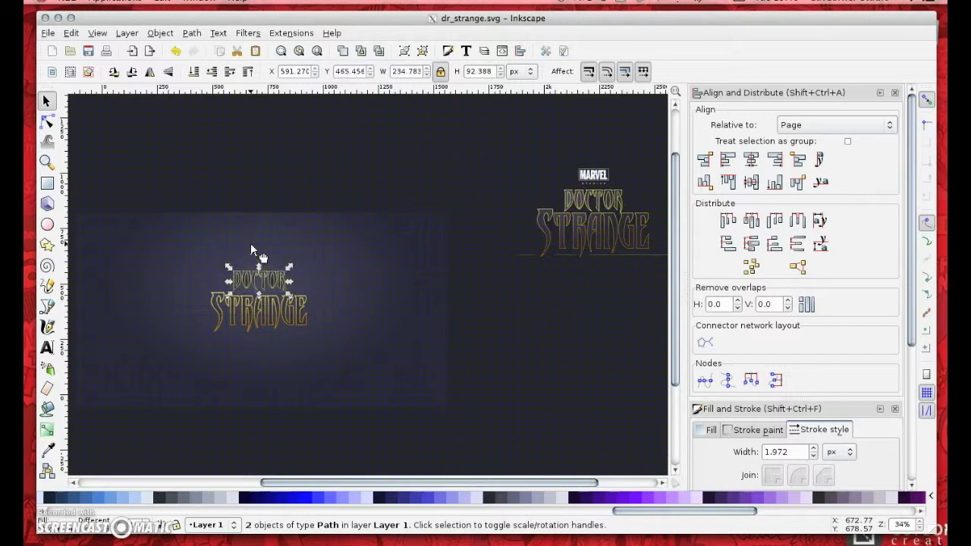
left_click(539, 424)
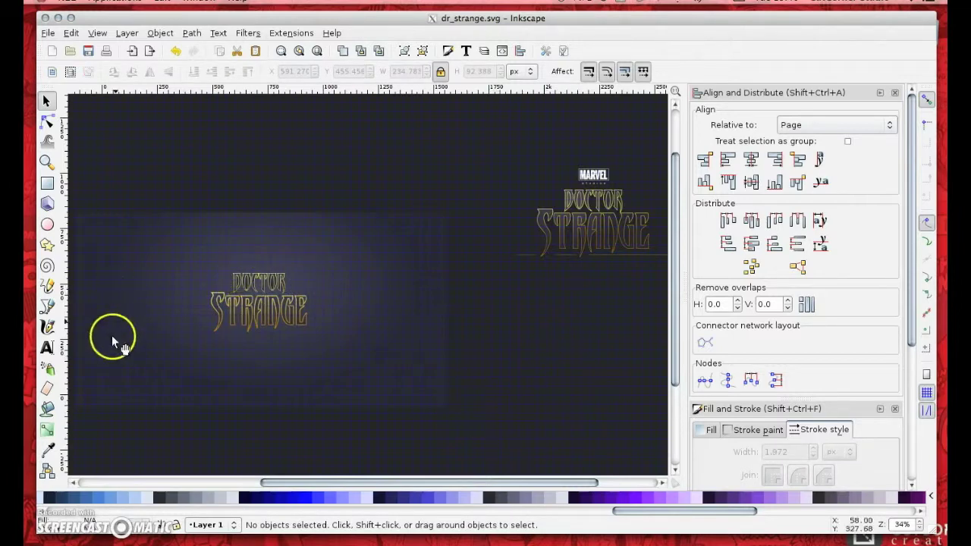
- Draw a short line left of STRANGE's base and stroke it gold from the Gold palette
key("b")
left_click(173, 334)
double_click(206, 332)
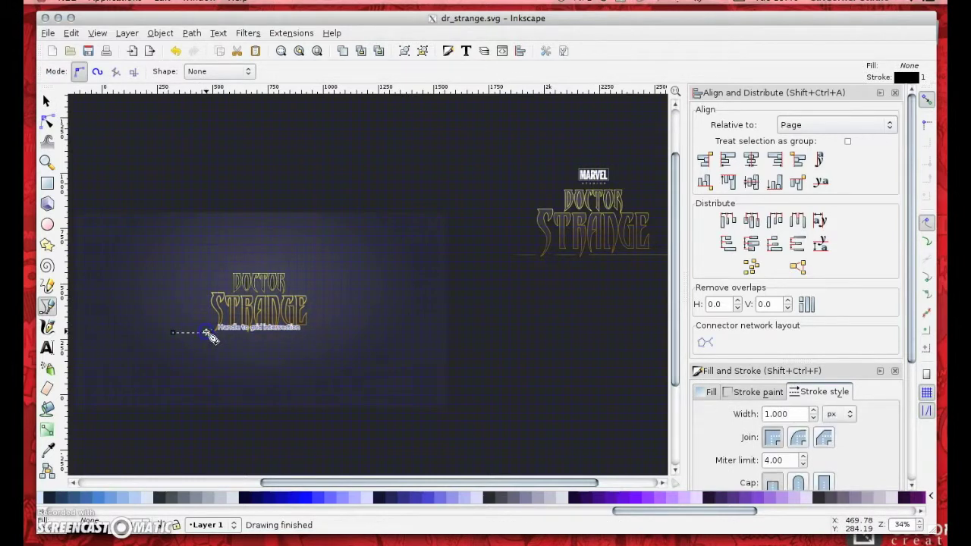
left_click(929, 497)
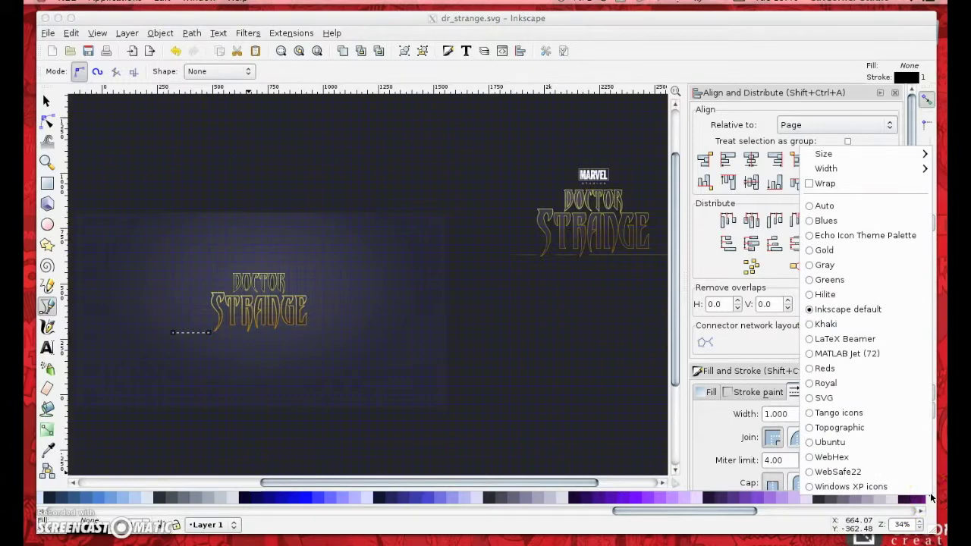
left_click(860, 249)
right_click(303, 503)
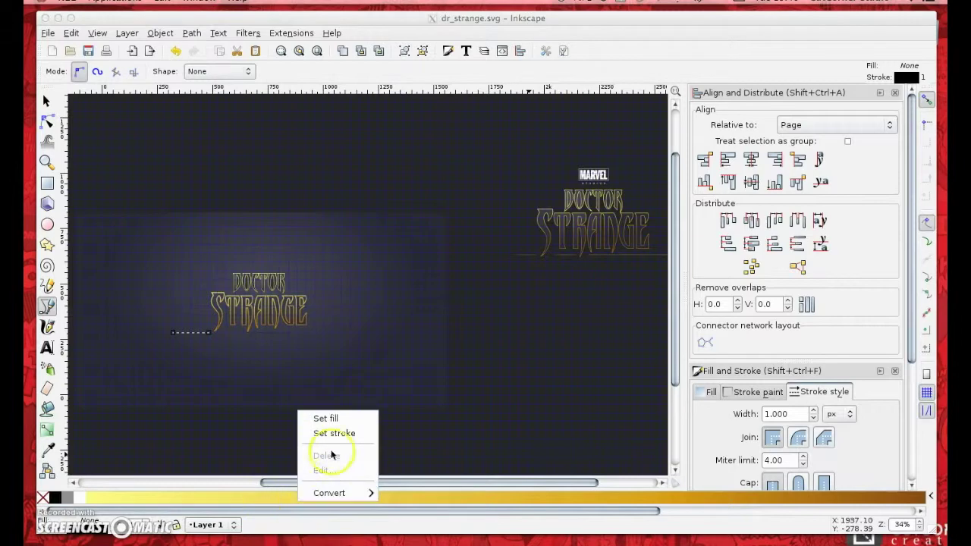
left_click(329, 438)
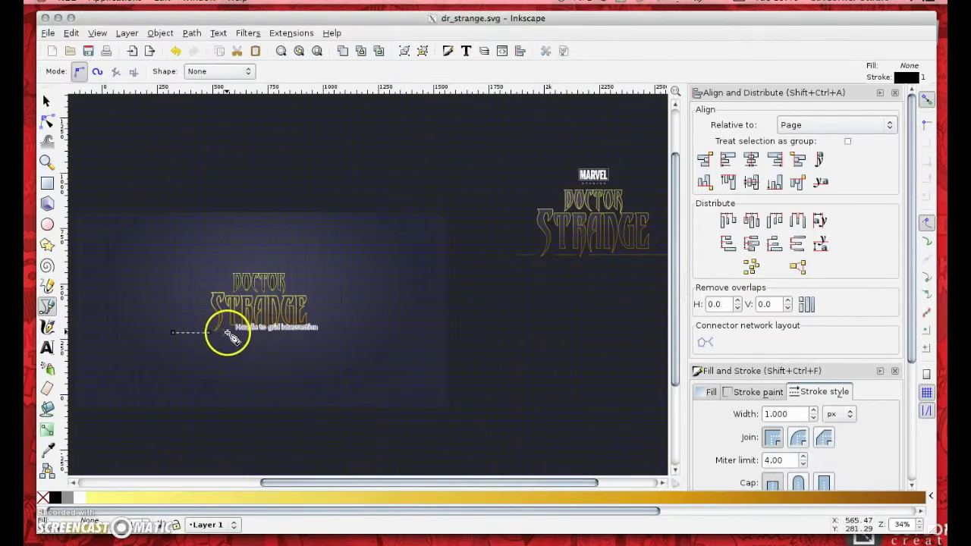
- Add two more gold-stroked lines under STRANGE, then select all three line pieces
left_click(228, 332)
right_click(326, 423)
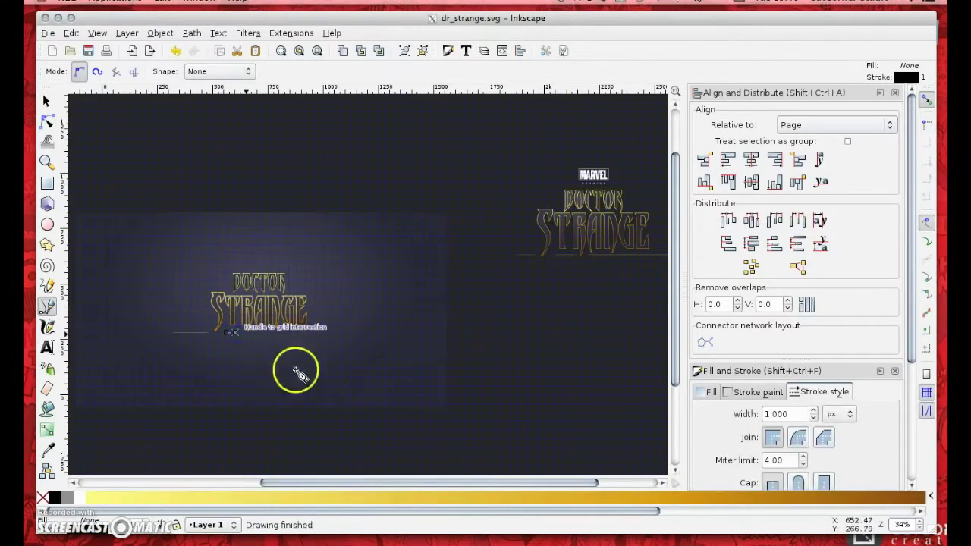
right_click(331, 491)
left_click(302, 334)
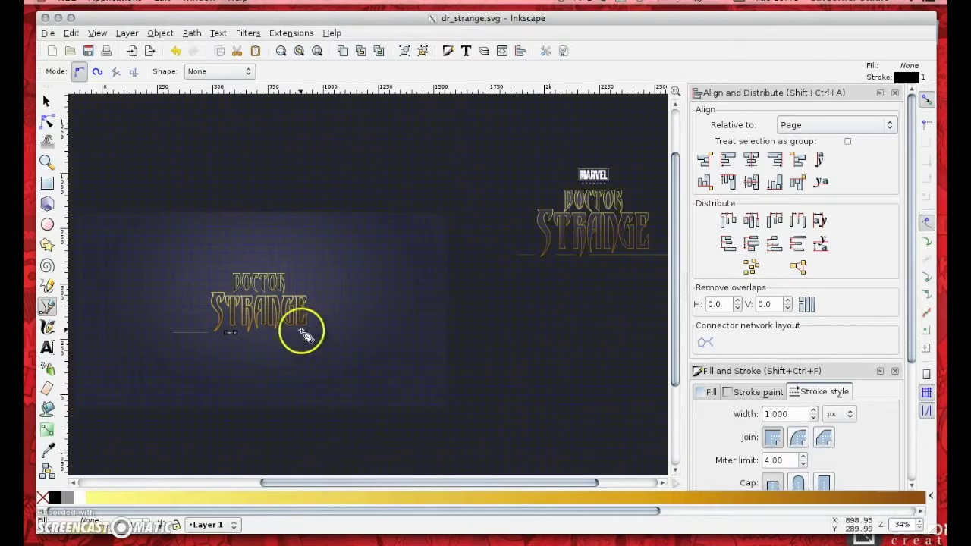
left_click(252, 332)
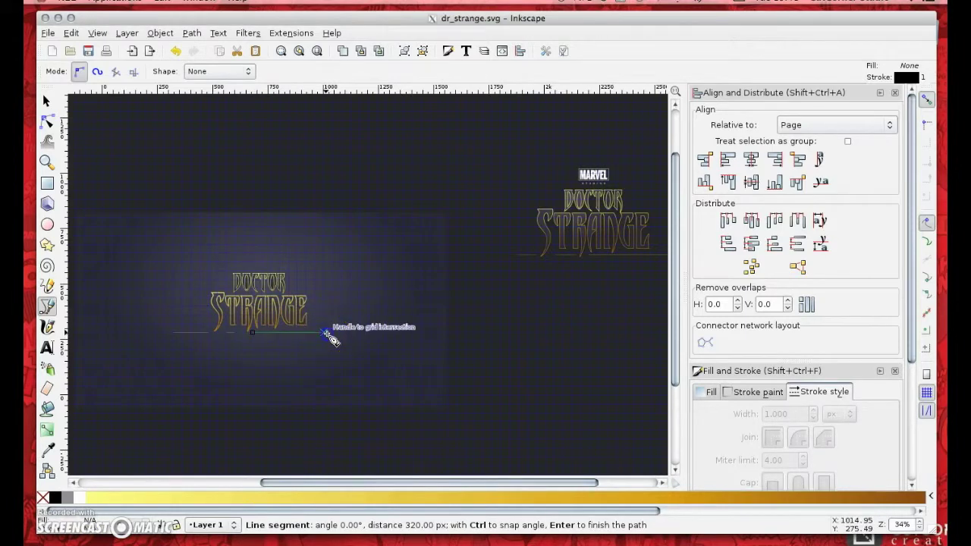
left_click(326, 333)
right_click(340, 433)
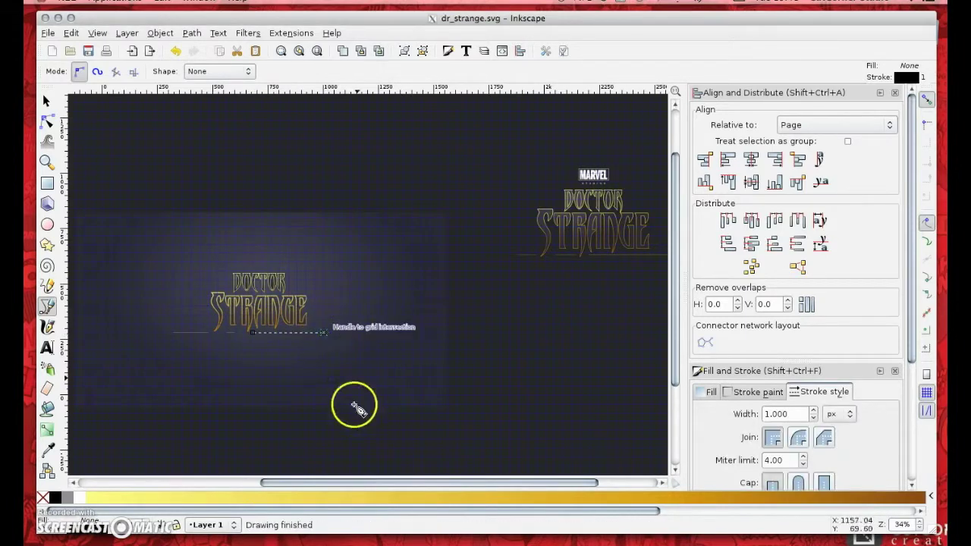
right_click(310, 504)
left_click(329, 431)
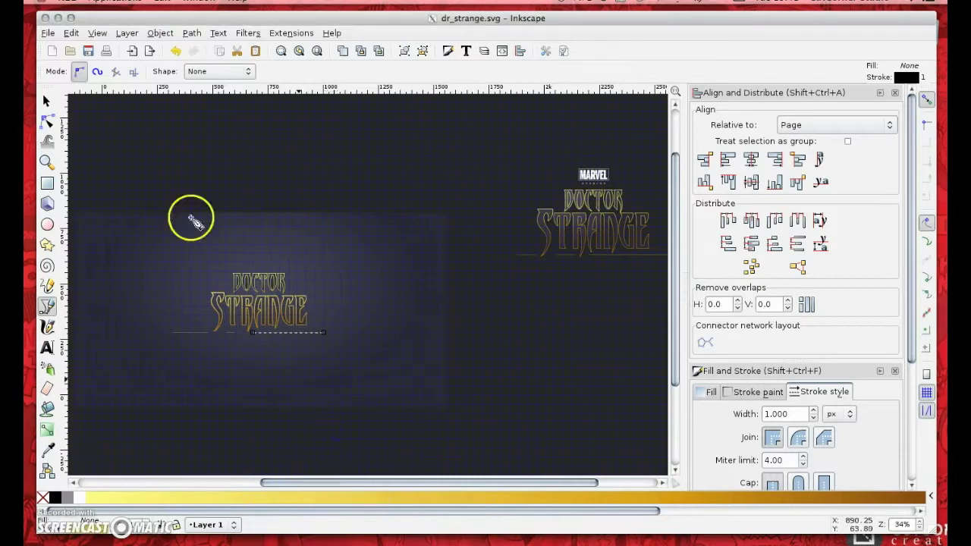
left_click(48, 100)
left_click_drag(536, 353, 140, 327)
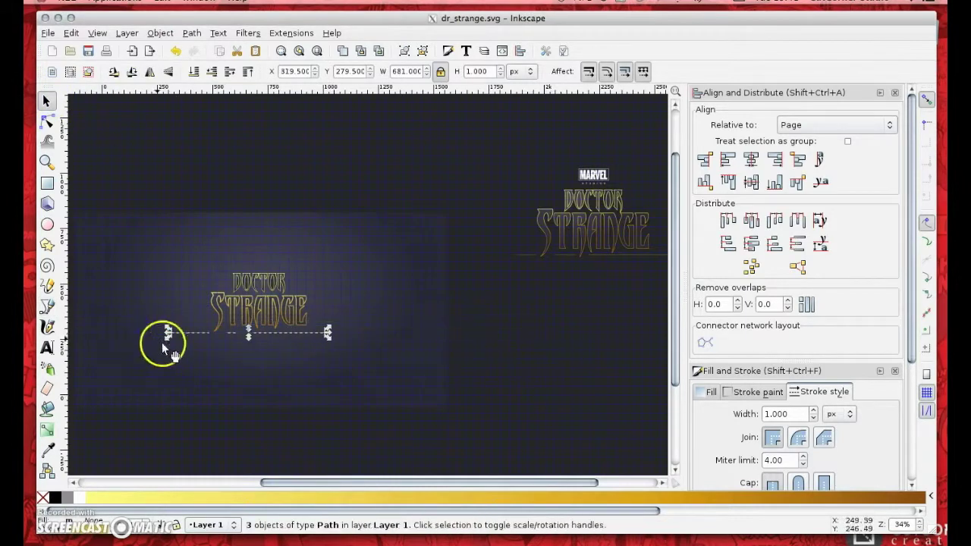
- Union the three underline strokes beneath STRANGE into one 12-node path, then deselect
left_click(193, 34)
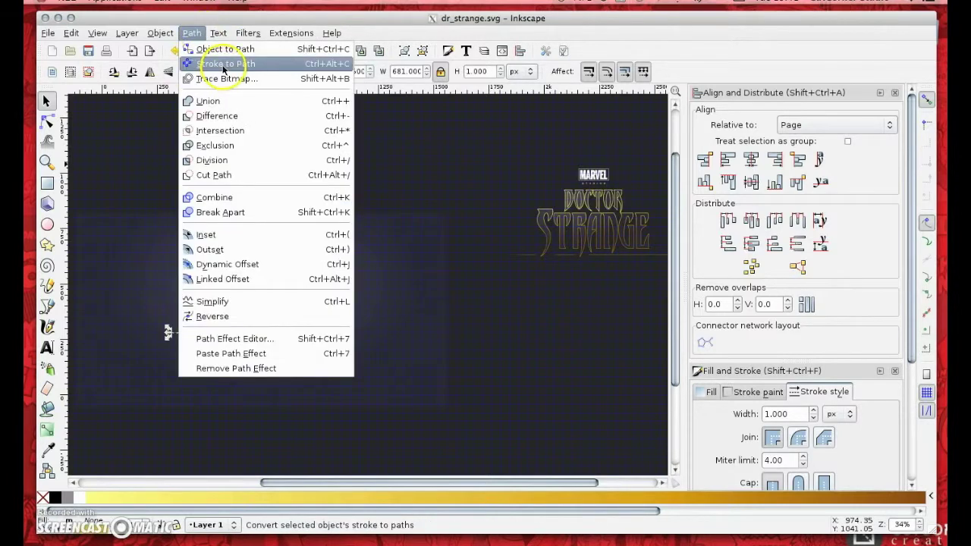
left_click(223, 65)
left_click(196, 36)
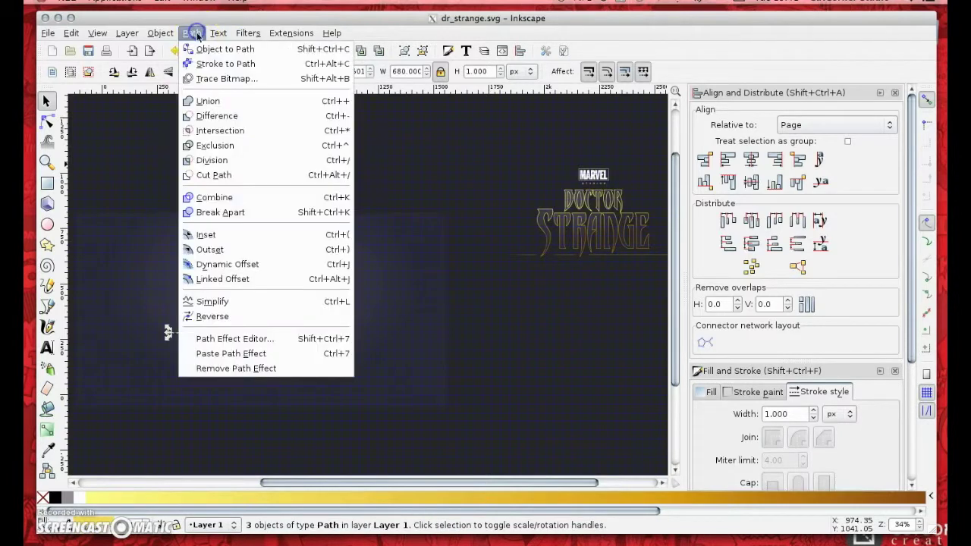
left_click(203, 97)
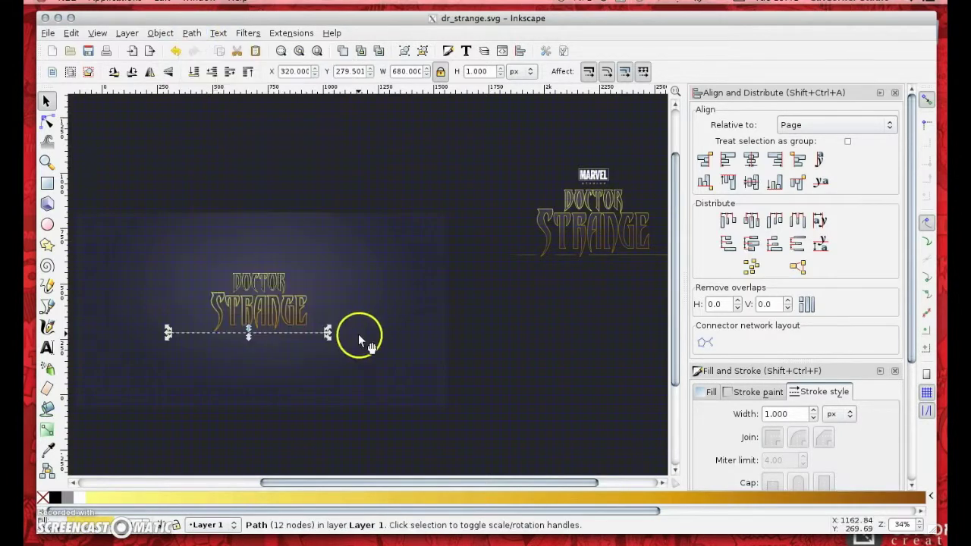
left_click(487, 348)
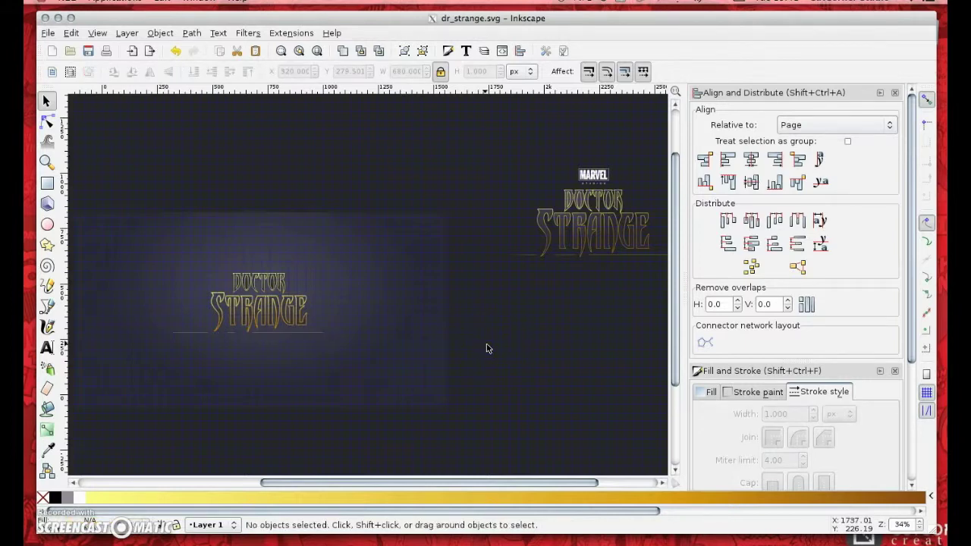
left_click_drag(562, 135, 641, 203)
- Ungroup the reference logo and duplicate the MARVEL group
right_click(593, 174)
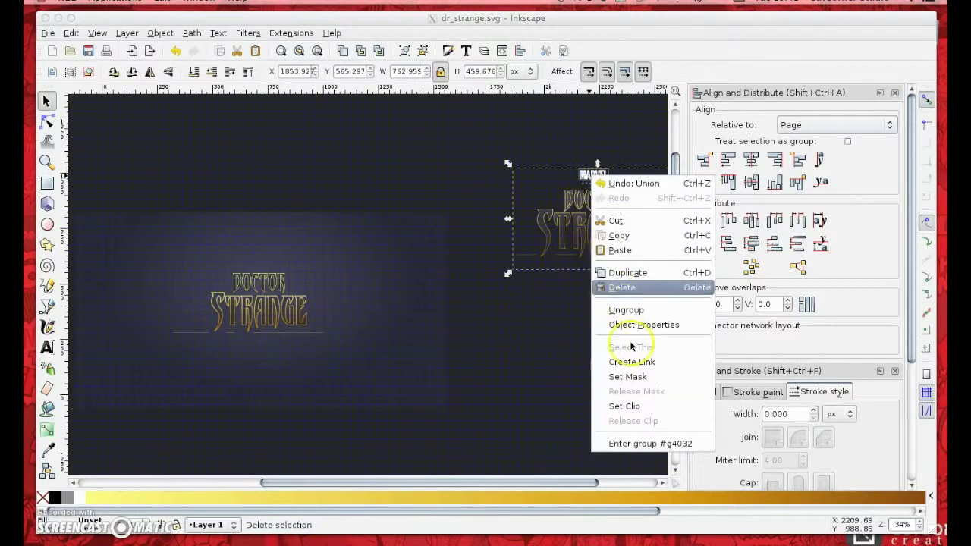
left_click(627, 310)
left_click(548, 349)
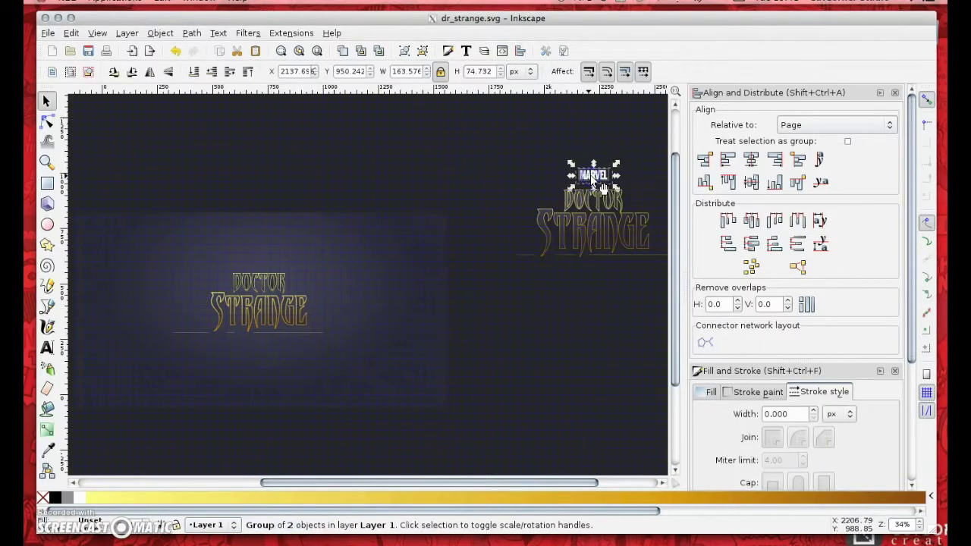
right_click(593, 179)
left_click(617, 274)
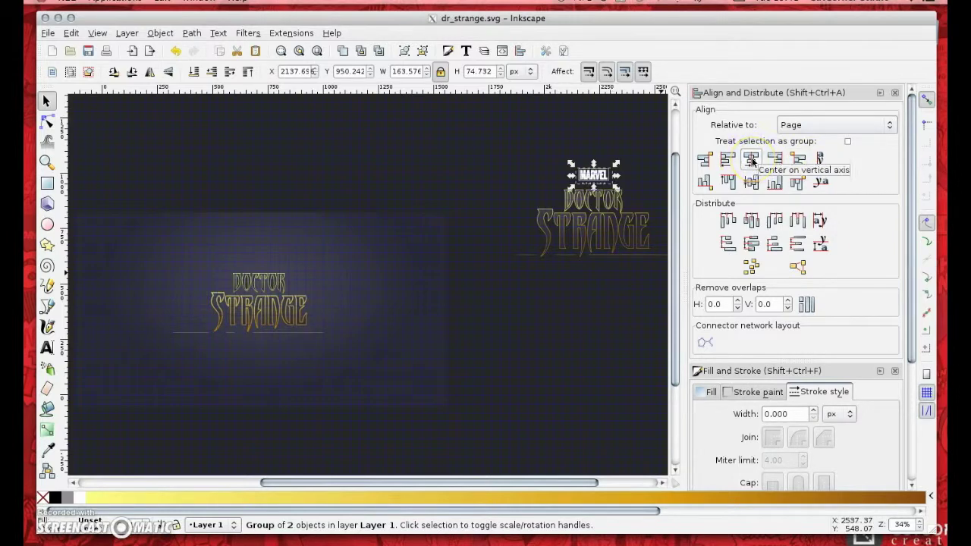
- Centre the MARVEL copy on the page and nudge it up just above DOCTOR
left_click(751, 160)
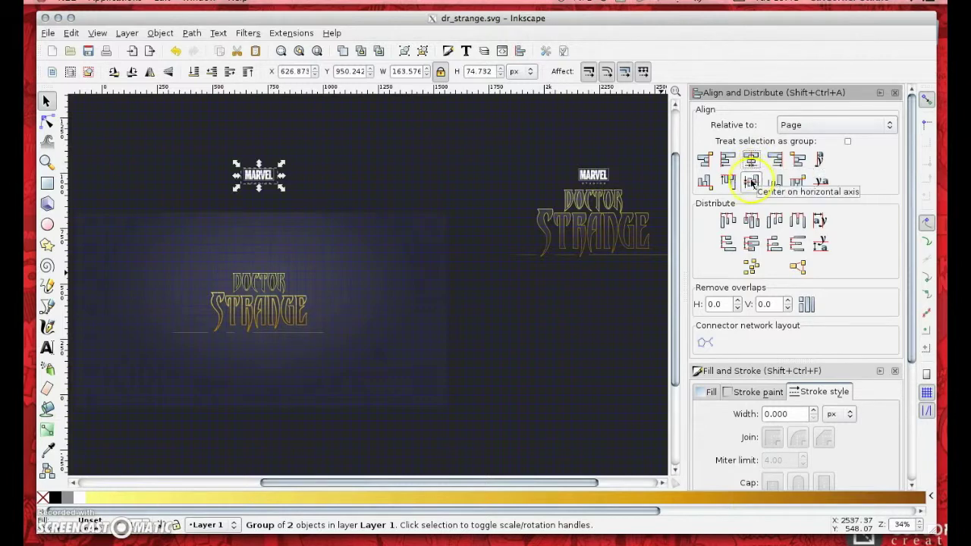
left_click(751, 181)
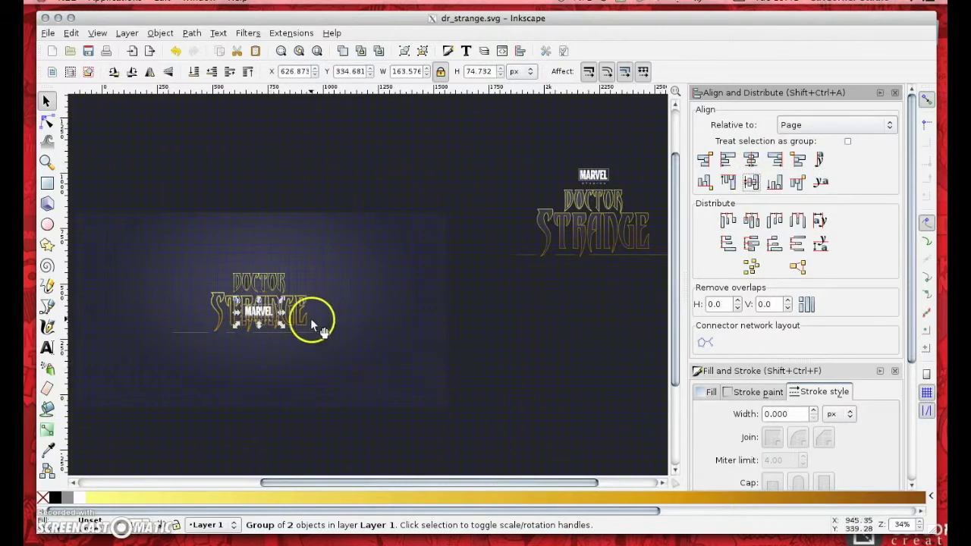
left_click(261, 318)
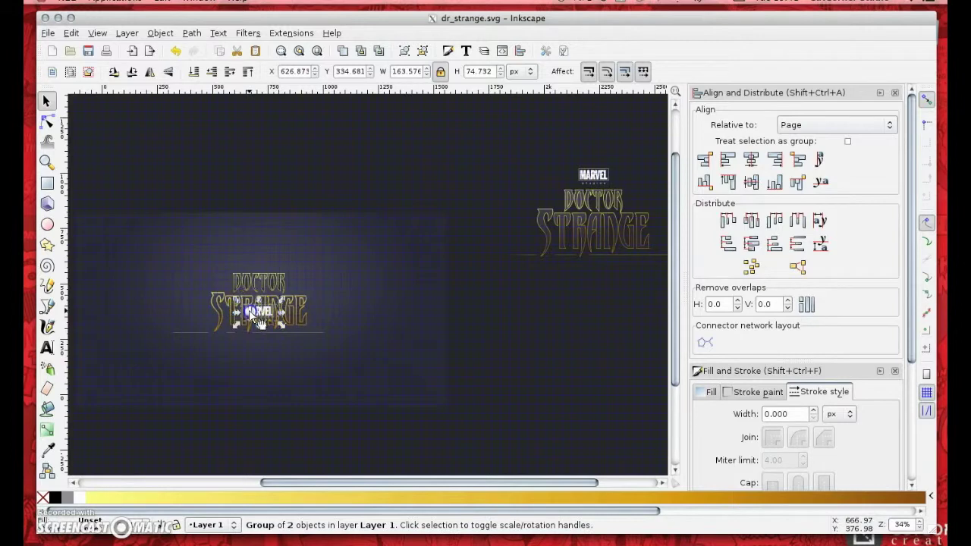
key("Up")
key("Up")
key("Up")
key("Up")
key("Up")
key("Up")
key("Up")
key("Up")
key("Up")
key("Up")
key("Up")
key("Up")
key("Up")
key("Up")
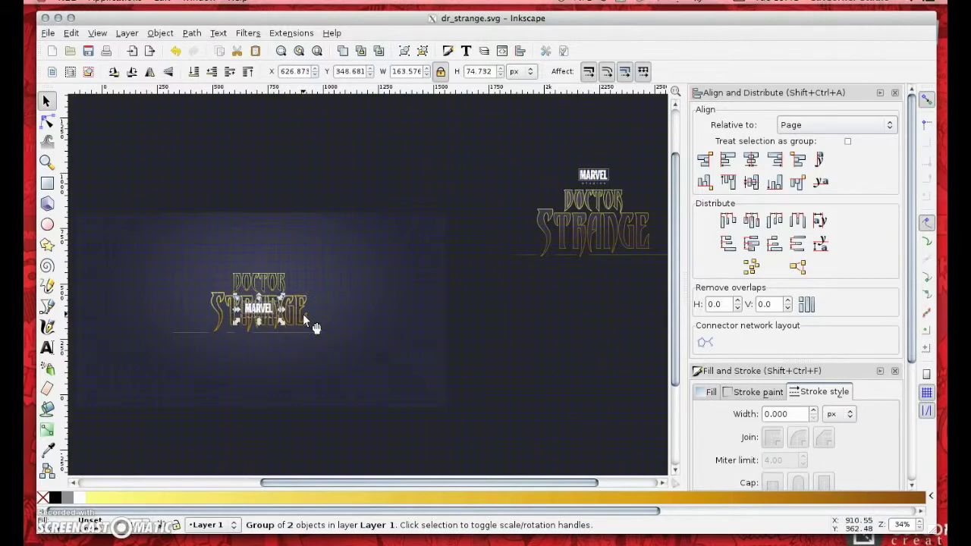
key("Up")
key("Up")
key("Up")
key("Up")
key("Up")
key("Up")
key("Up")
key("Up")
key("Up")
key("Up")
key("Up")
key("Up")
key("Up")
key("Up")
key("Up")
key("Up")
key("Up")
key("Up")
key("Up")
key("Up")
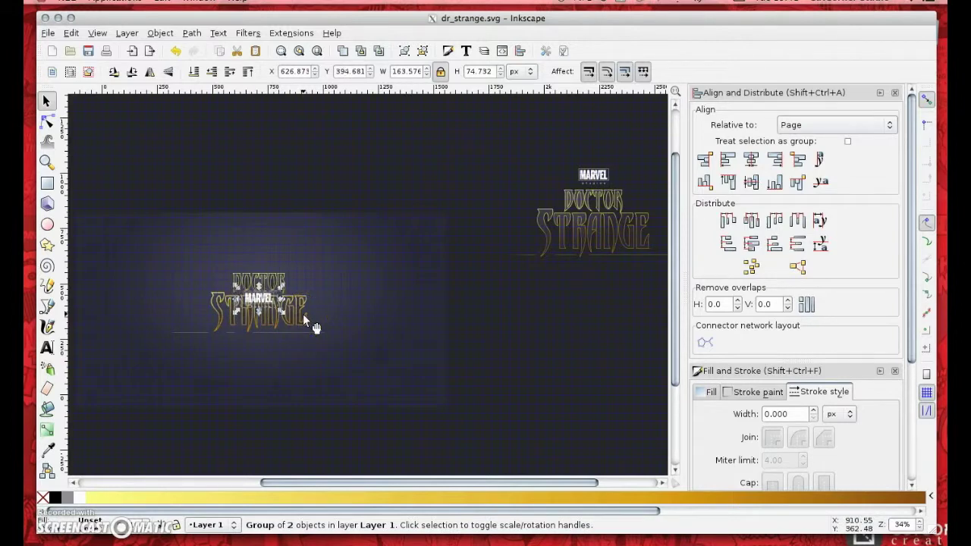
key("Up")
key("Up")
key("Up")
key("Up")
key("Up")
key("Up")
key("Up")
key("Up")
key("Up")
key("Up")
key("Up")
key("Up")
key("Up")
key("Up")
key("Up")
key("Up")
key("Up")
key("Up")
key("Up")
key("Up")
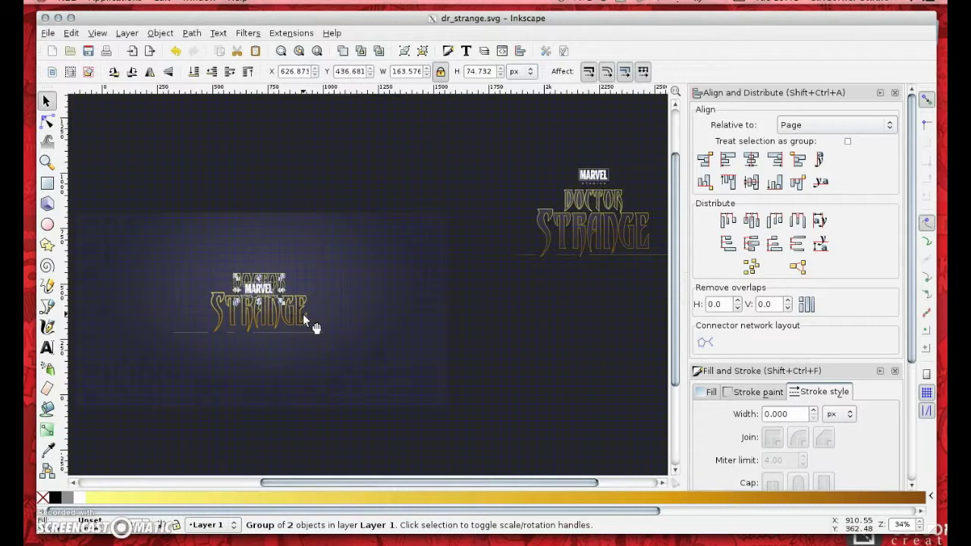
key("Up")
key("Up")
key("Up")
key("Up")
key("Up")
key("Up")
key("Up")
key("Up")
key("Up")
key("Up")
key("Up")
key("Up")
key("Up")
key("Up")
key("Up")
key("Up")
key("Up")
key("Up")
key("Up")
key("Up")
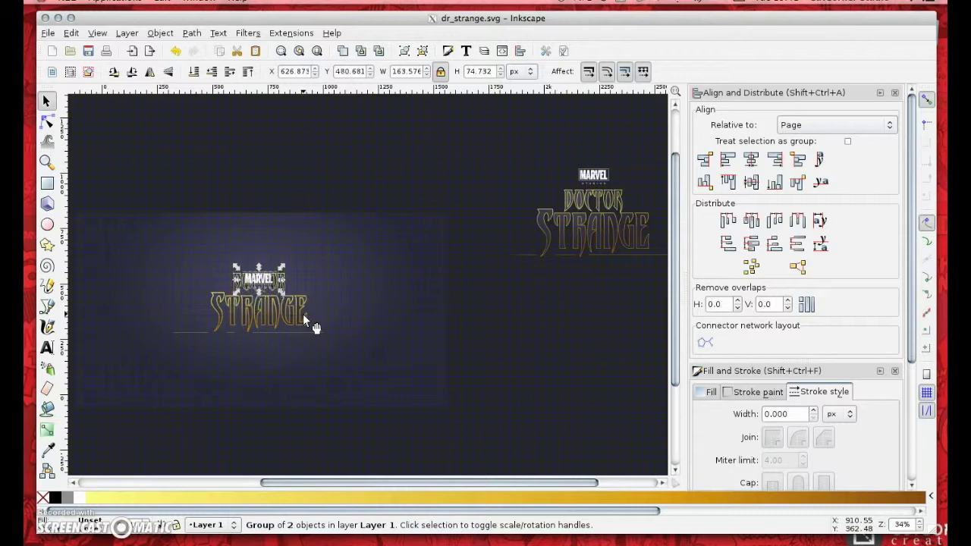
key("Up")
key("Up")
key("Up")
key("Up")
key("Up")
key("Up")
key("Up")
key("Up")
key("Up")
key("Up")
key("Up")
key("Up")
key("Up")
key("Up")
key("Up")
key("Up")
key("Up")
key("Up")
key("Up")
key("Up")
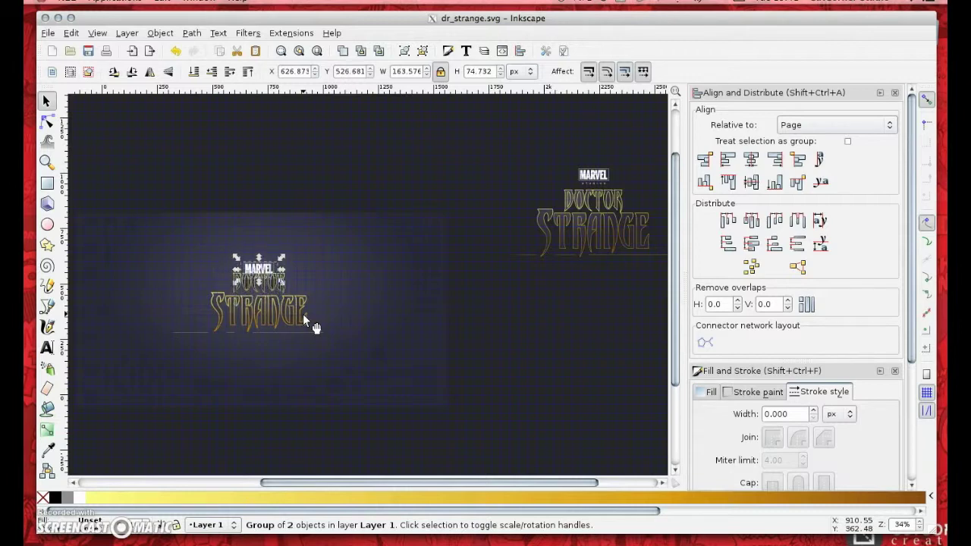
key("Up")
key("Up")
key("Up")
key("Up")
key("Up")
key("Up")
key("Up")
key("Up")
key("Up")
key("Up")
key("Up")
key("Up")
key("Up")
key("Up")
key("Up")
key("Up")
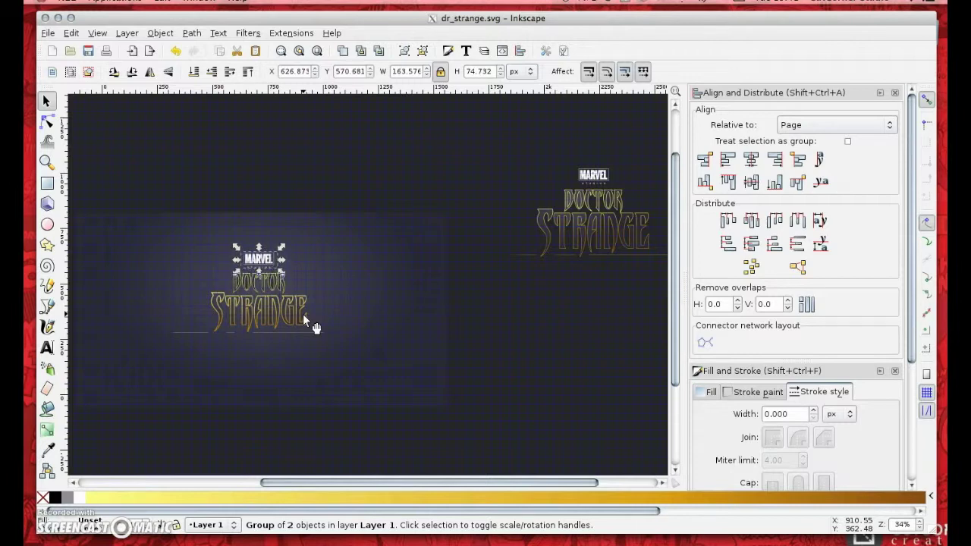
- Hide the canvas grid and close the Fill and Stroke and Align panels
left_click(528, 325)
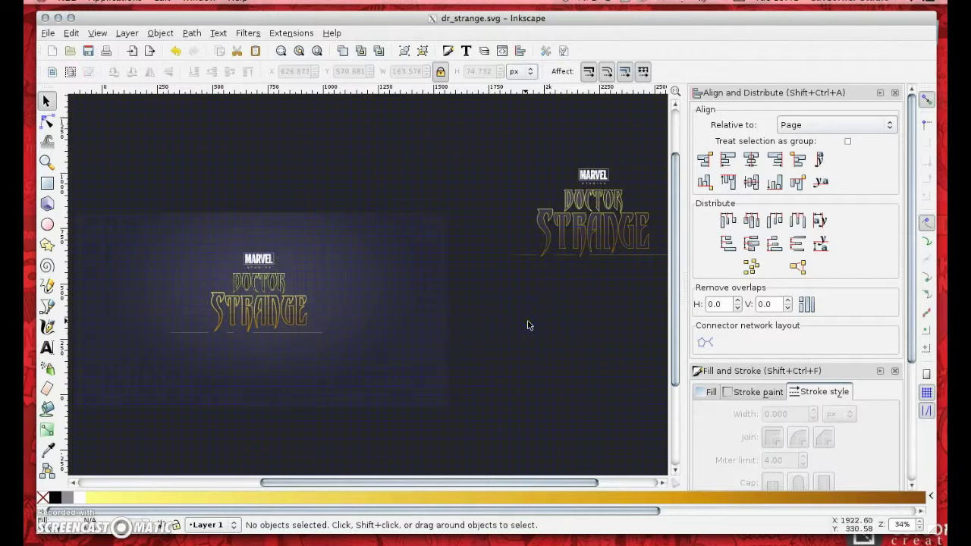
left_click(97, 32)
left_click(115, 85)
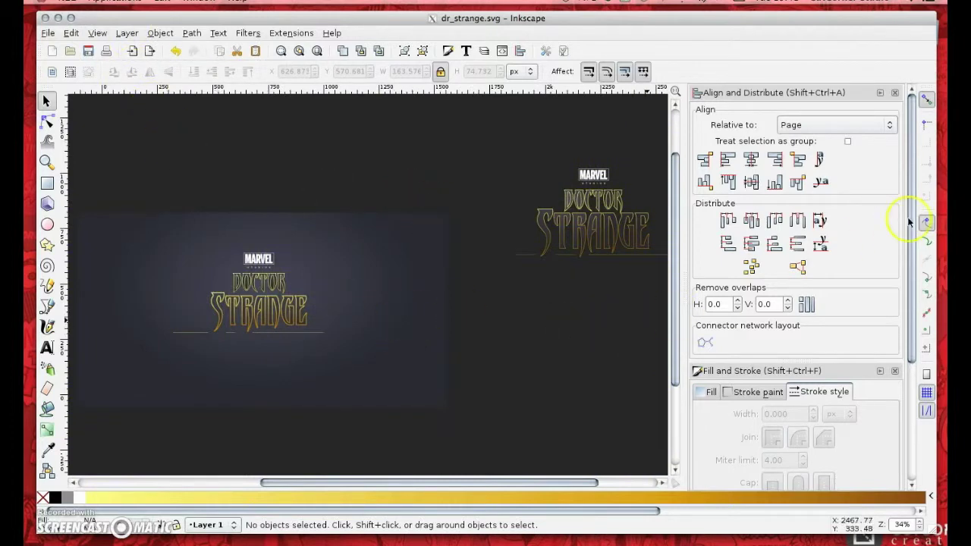
left_click(878, 372)
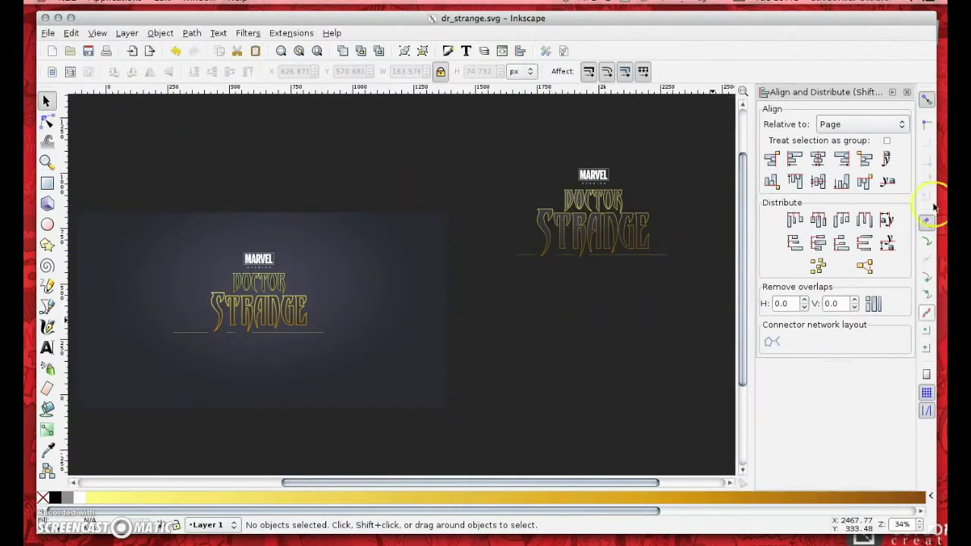
left_click(909, 91)
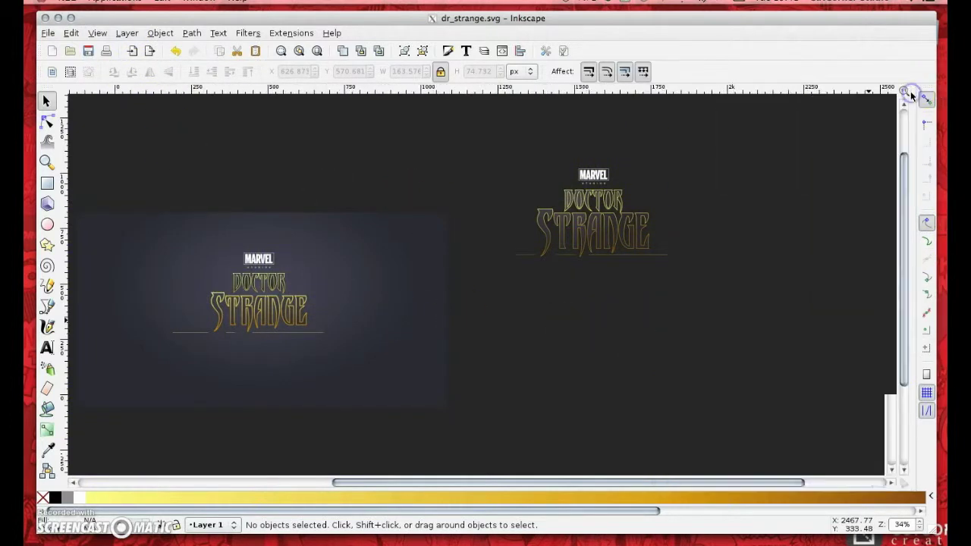
- Export the page as dr_strange.png at 2362×1240 px
left_click(49, 32)
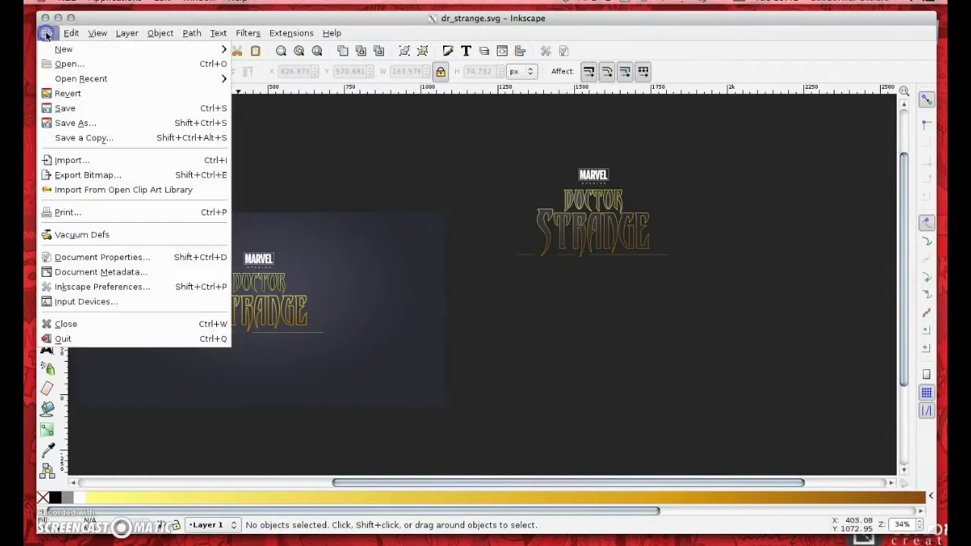
left_click(82, 177)
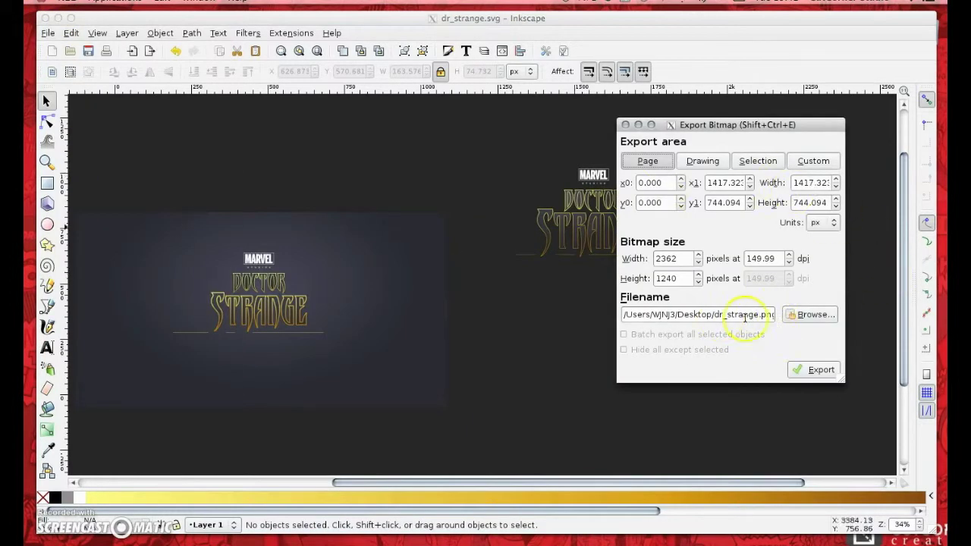
left_click(820, 372)
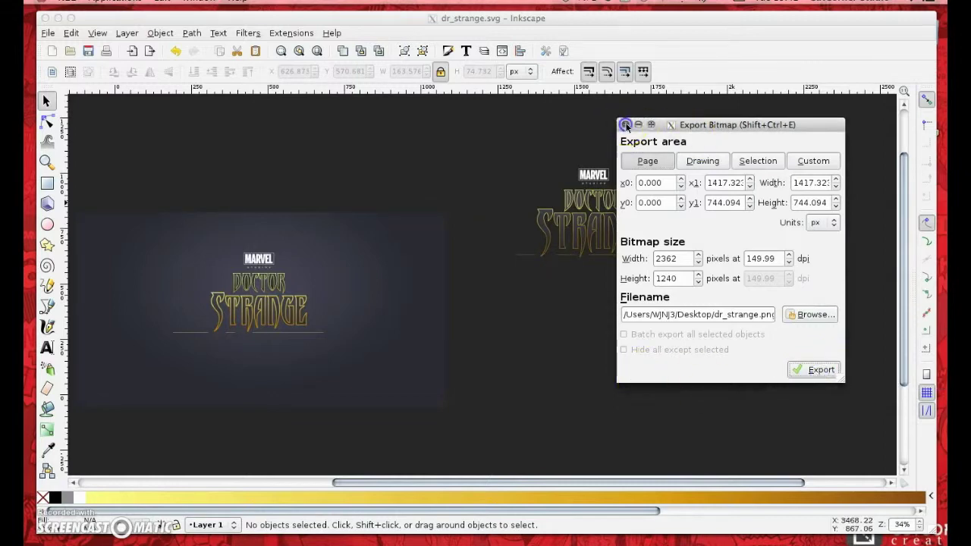
left_click(627, 124)
- Minimise Inkscape and preview dr_strange.png from the desktop
left_click(59, 17)
left_click(903, 100)
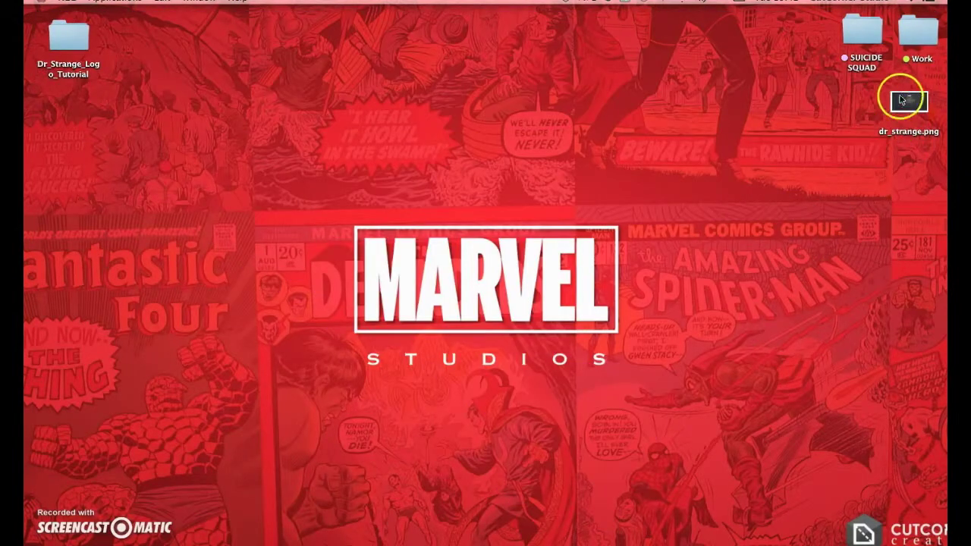
double_click(910, 147)
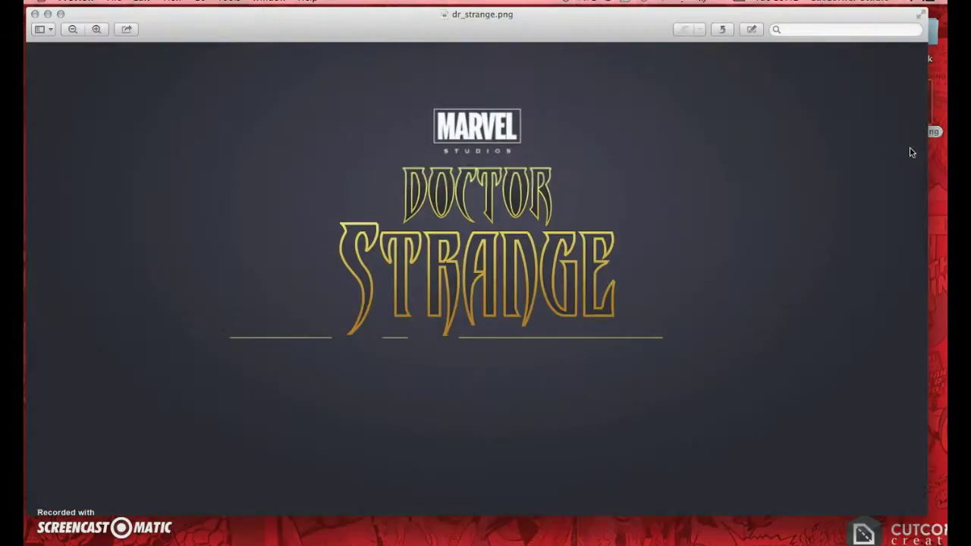
left_click(35, 13)
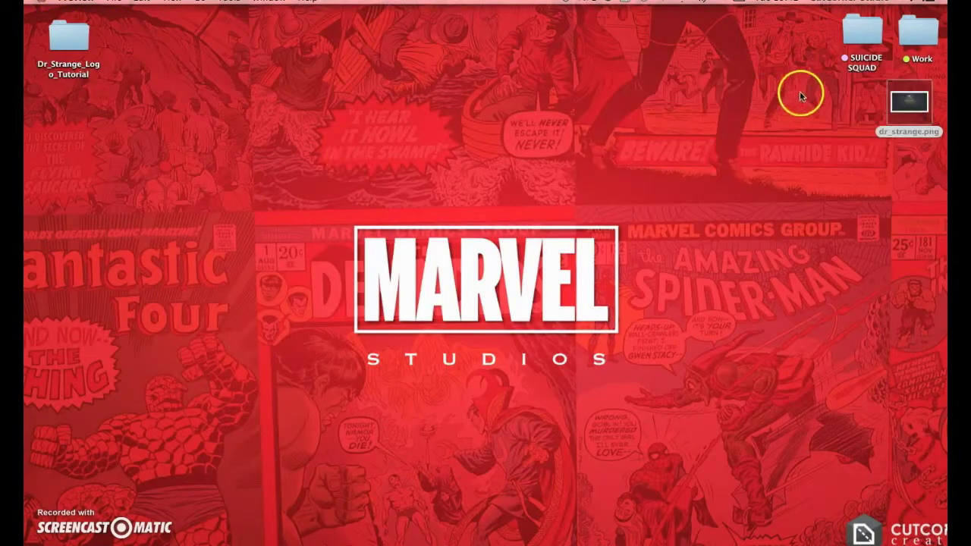
- Open dr_strange.png in GIMP using Open With
right_click(907, 104)
mouse_move(828, 128)
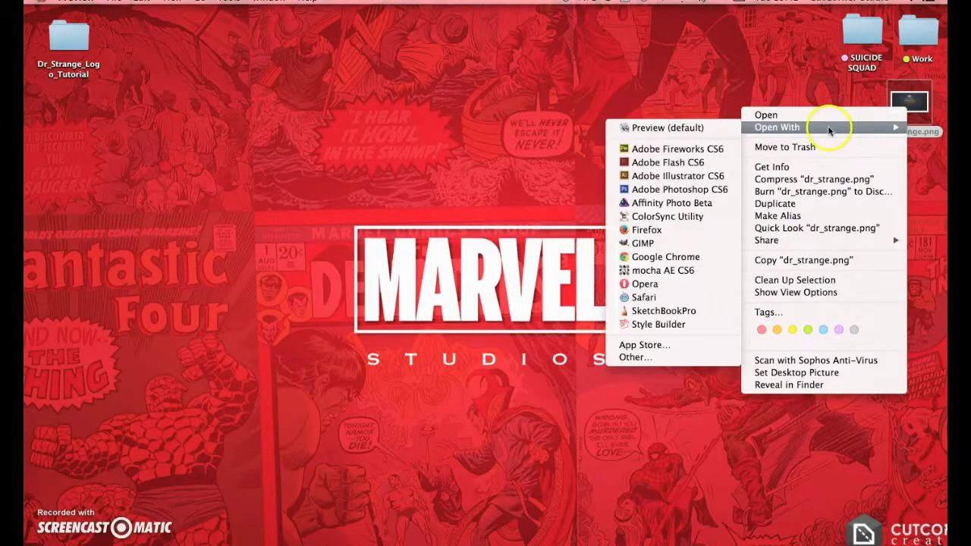
left_click(658, 239)
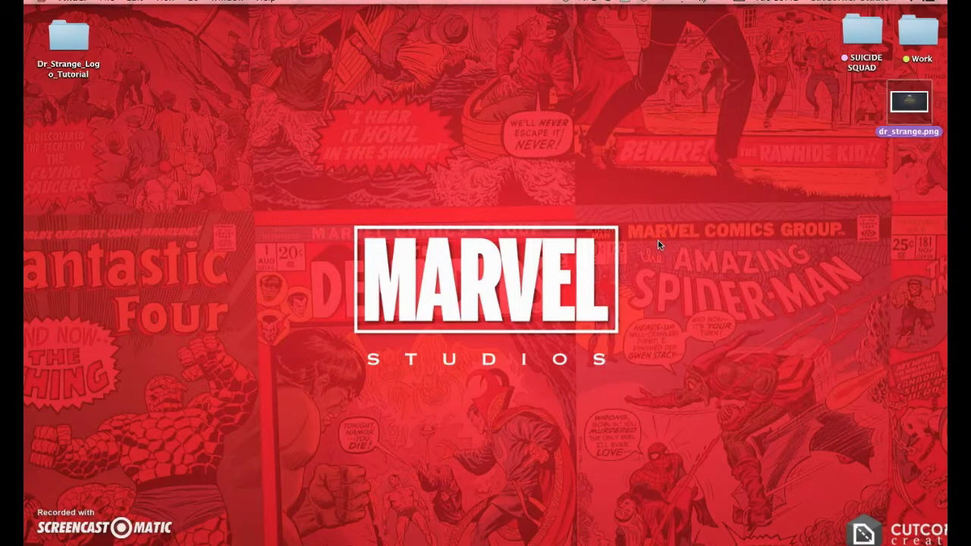
left_click(73, 47)
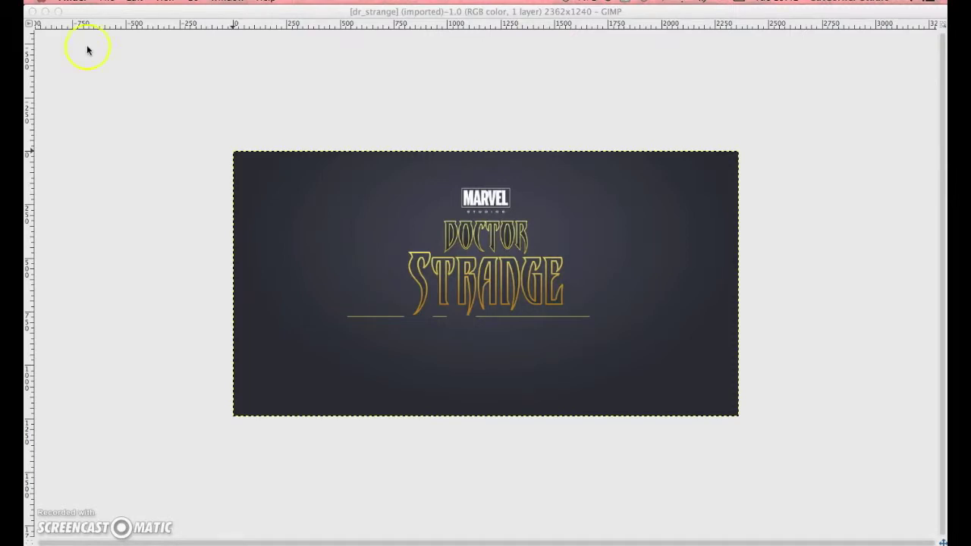
- Resize and reposition the GIMP image window to reveal the layers dock
left_click(107, 11)
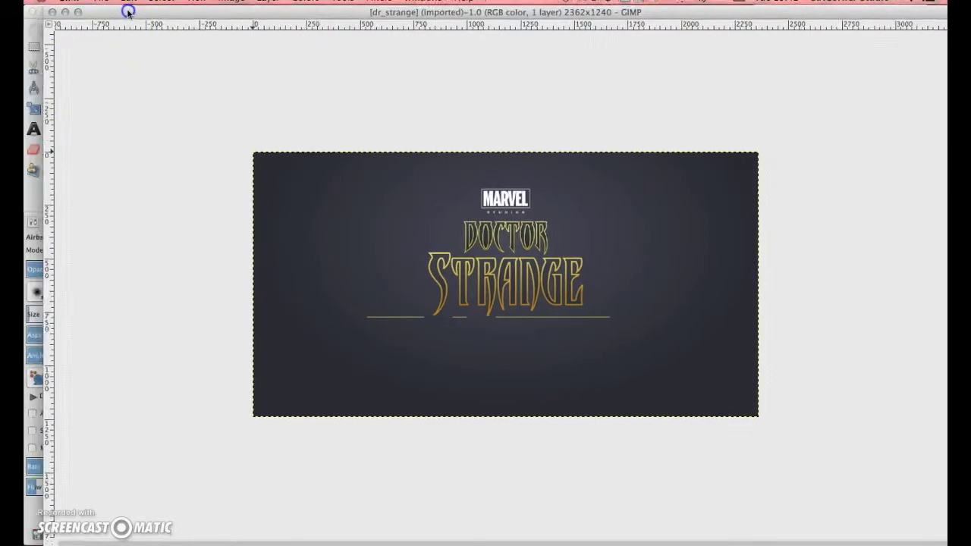
left_click_drag(52, 68, 324, 88)
left_click_drag(523, 9, 334, 12)
left_click_drag(787, 185, 733, 177)
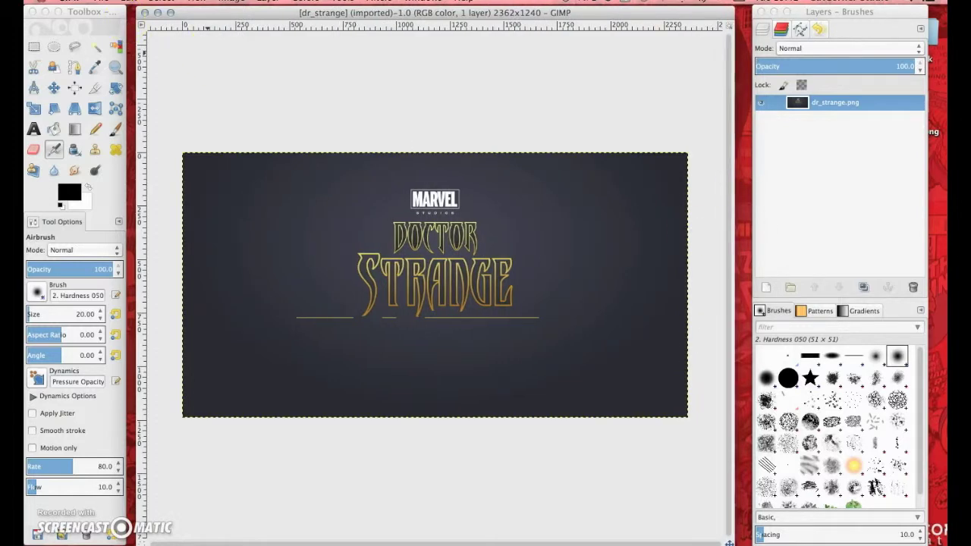
- Add Rock_high_resolution_texture.jpg from the Dr_Strange_Logo_Tutorial folder as a new layer
left_click(100, 1)
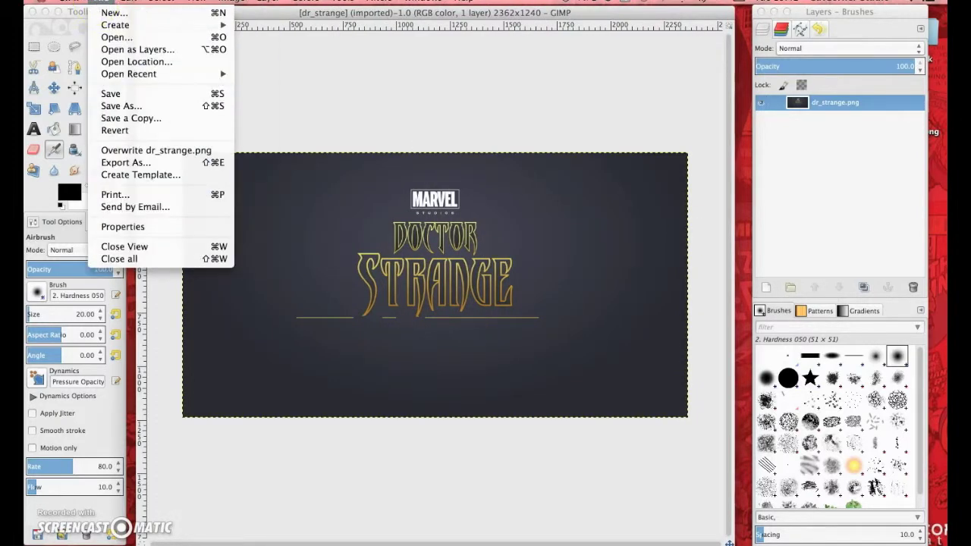
left_click(114, 37)
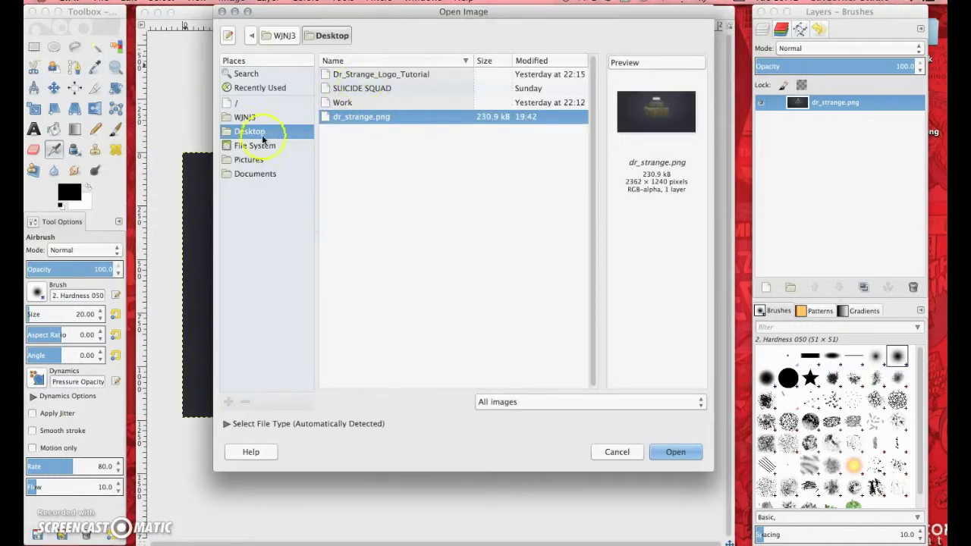
double_click(379, 74)
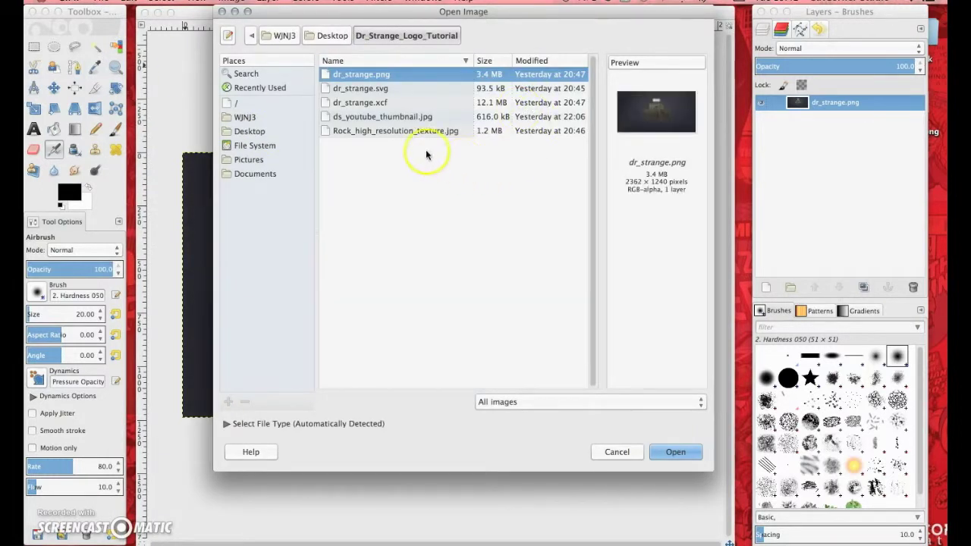
left_click(402, 133)
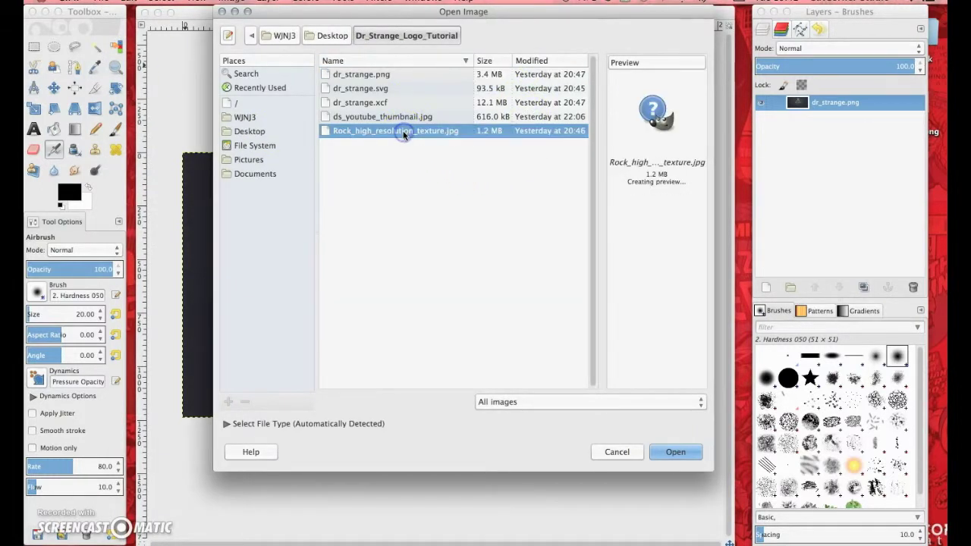
left_click(674, 452)
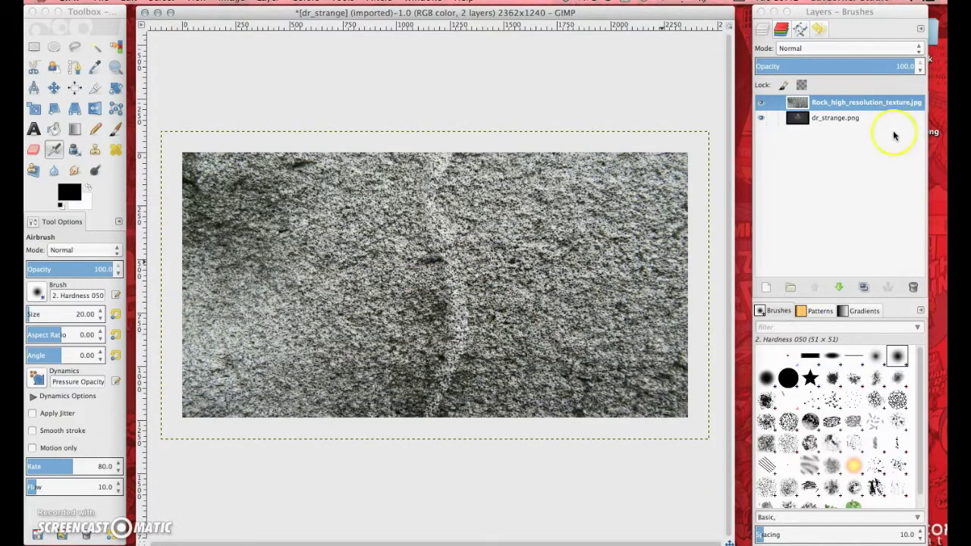
- Set the rock texture layer to Overlay mode at 50% opacity
left_click(915, 49)
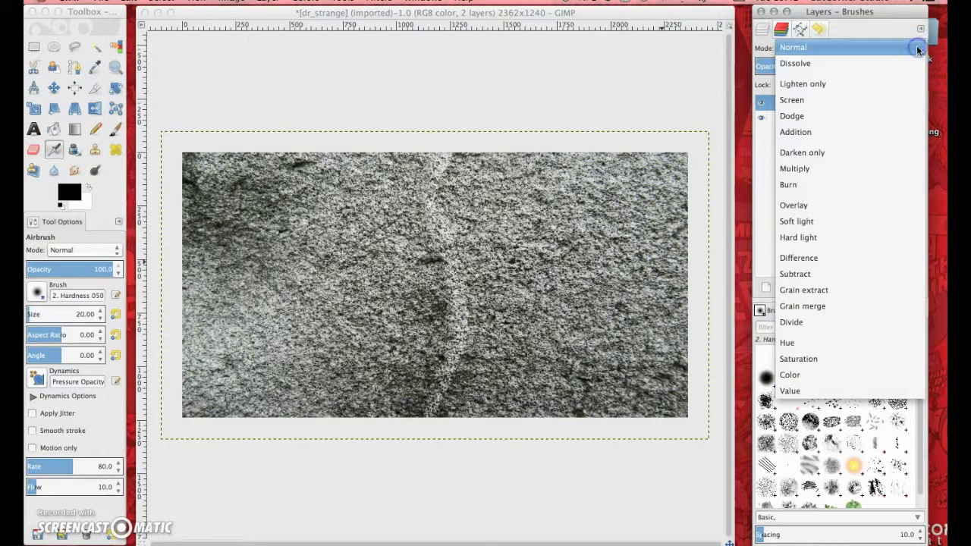
left_click(829, 205)
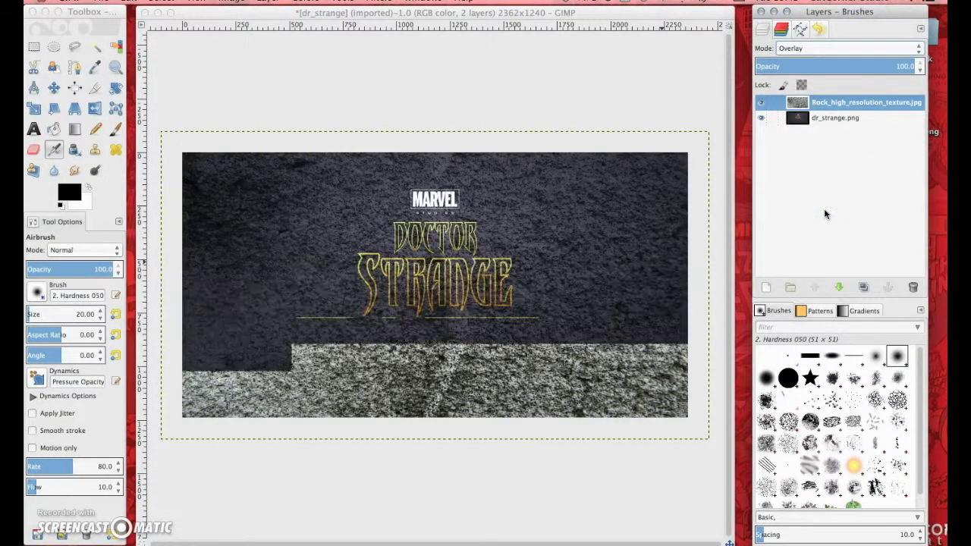
left_click(917, 72)
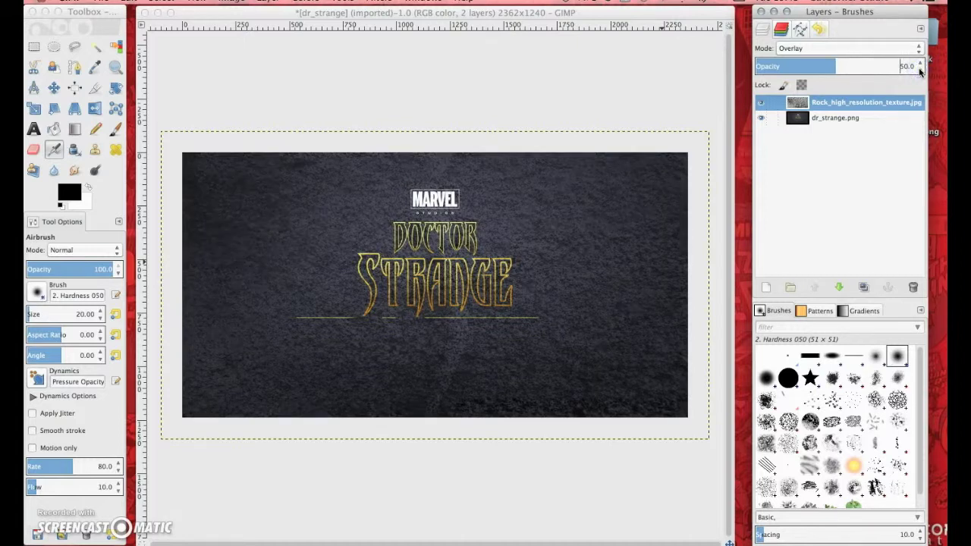
- Overwrite dr_strange.png with the textured image and quit GIMP, discarding changes
left_click(107, 3)
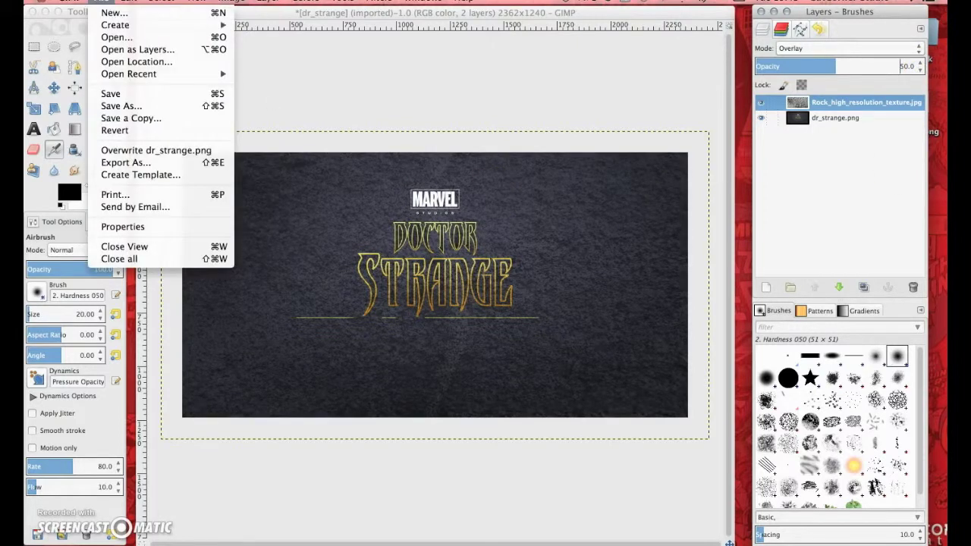
left_click(137, 154)
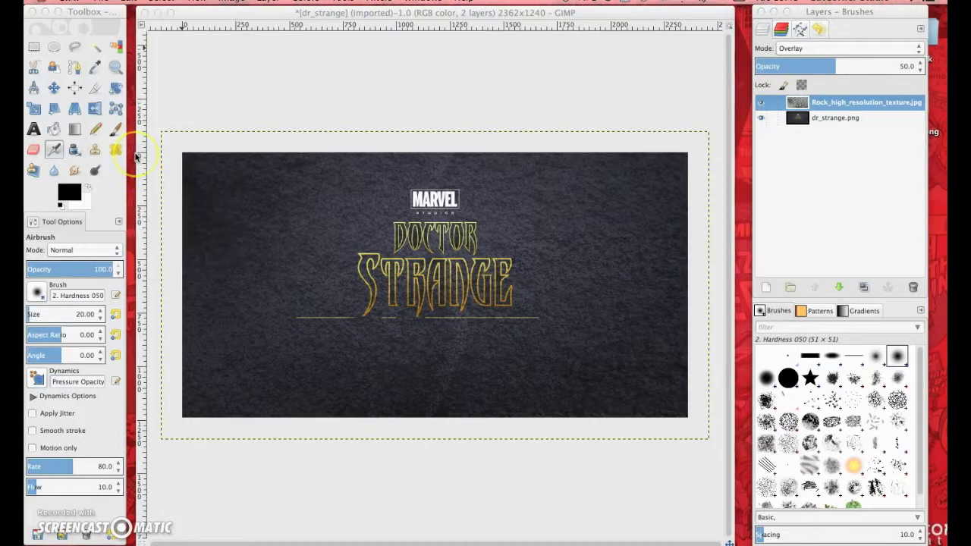
left_click(349, 508)
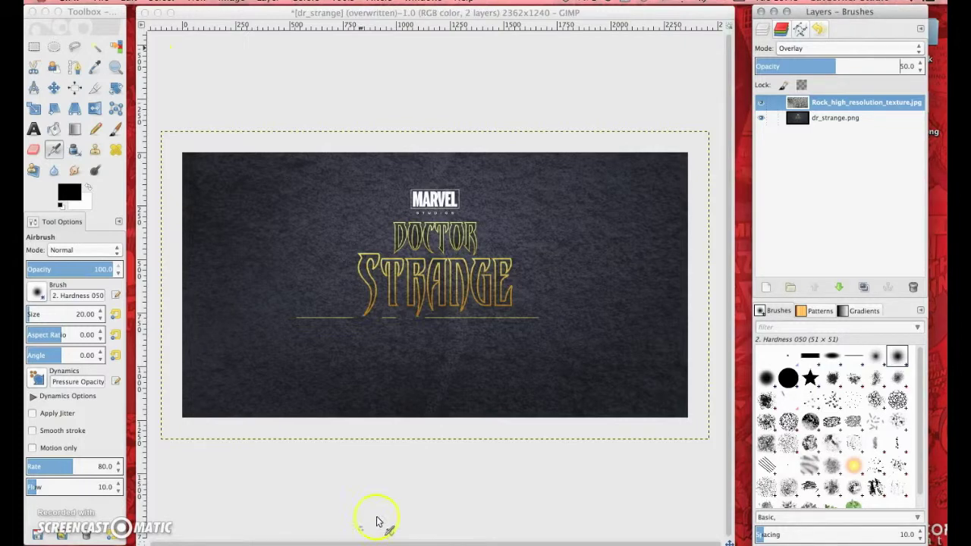
left_click(382, 425)
left_click(68, 3)
left_click(152, 167)
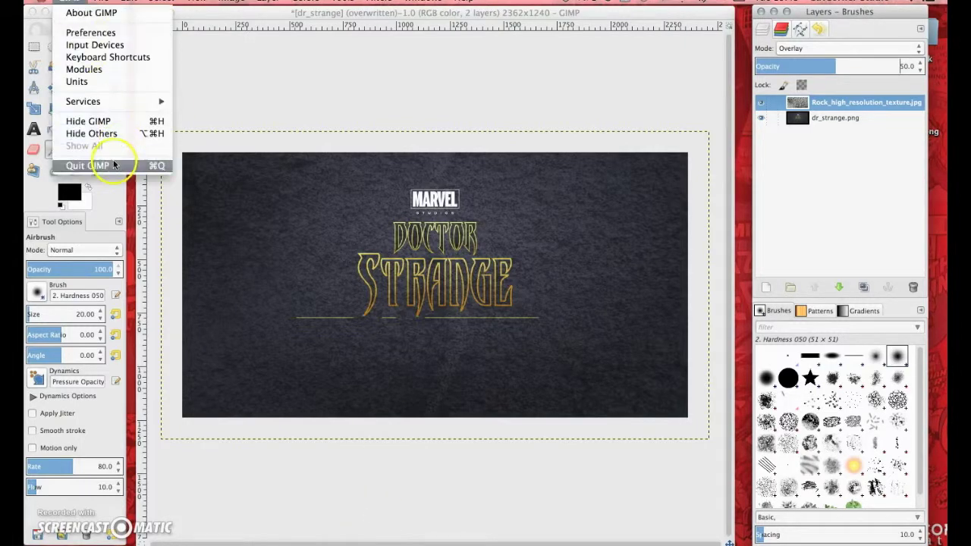
left_click(236, 175)
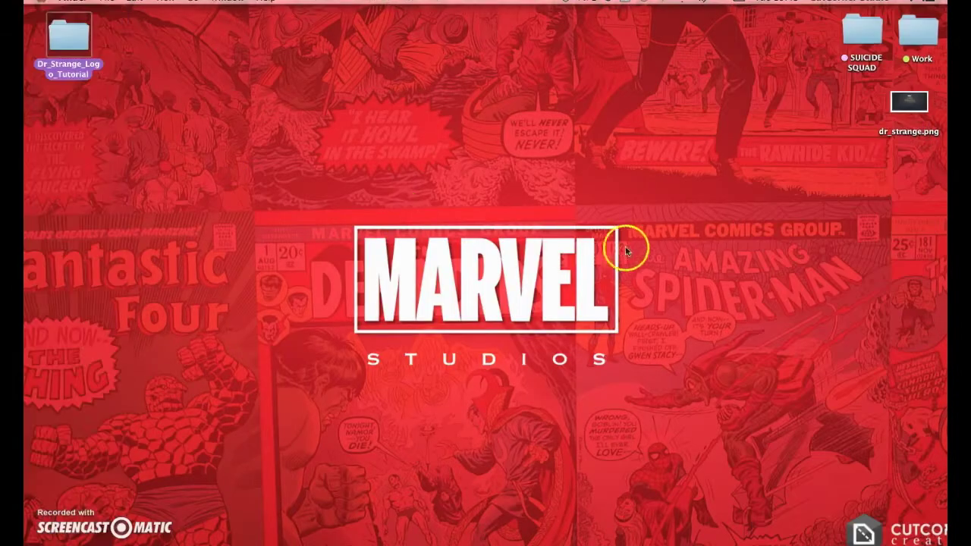
left_click(903, 105)
double_click(911, 118)
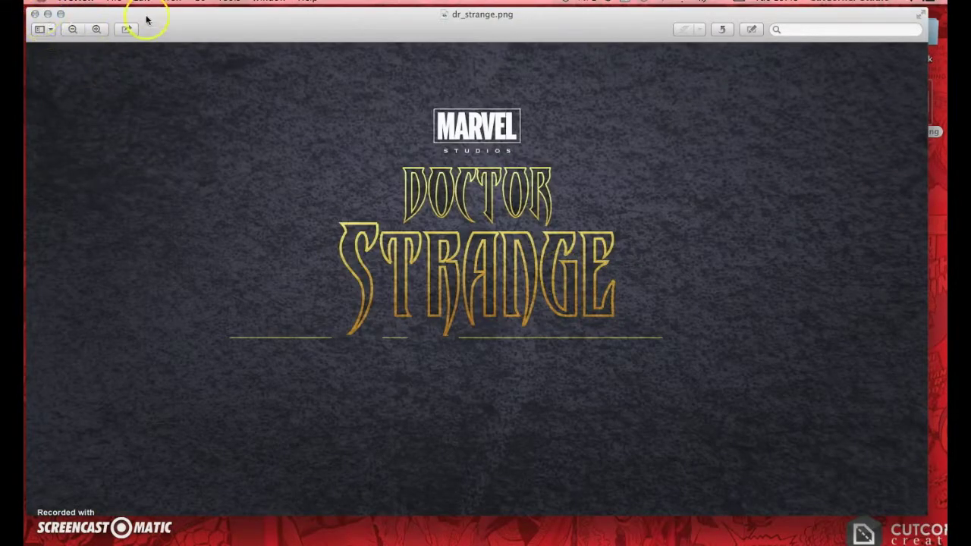
left_click_drag(147, 18, 179, 31)
left_click(67, 27)
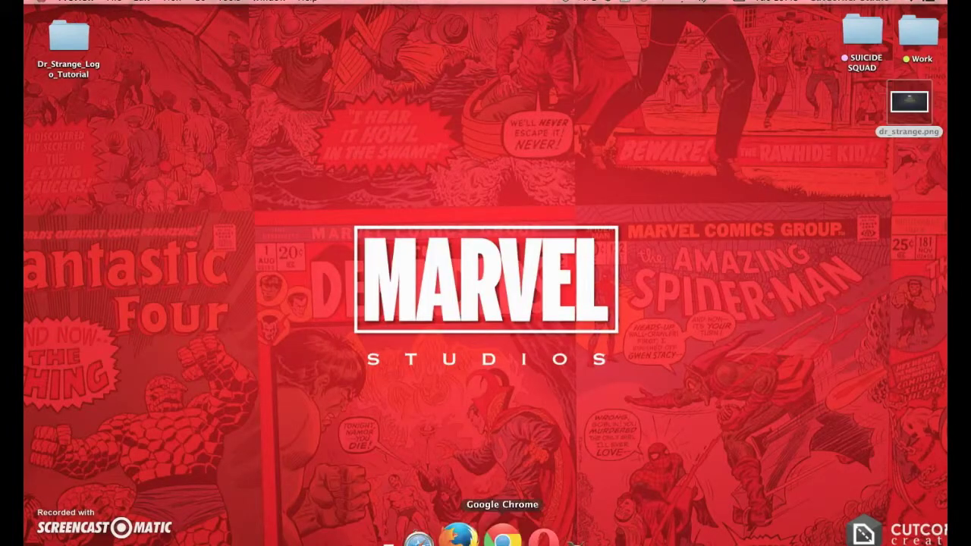
- Return to the CutCorner blog in Chrome and scroll the News page to Recent News
left_click(574, 535)
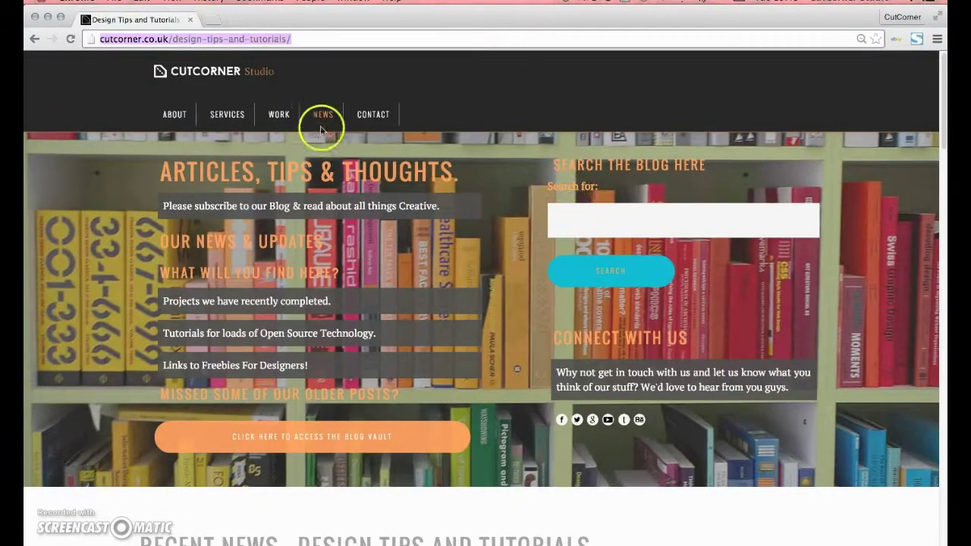
left_click(173, 40)
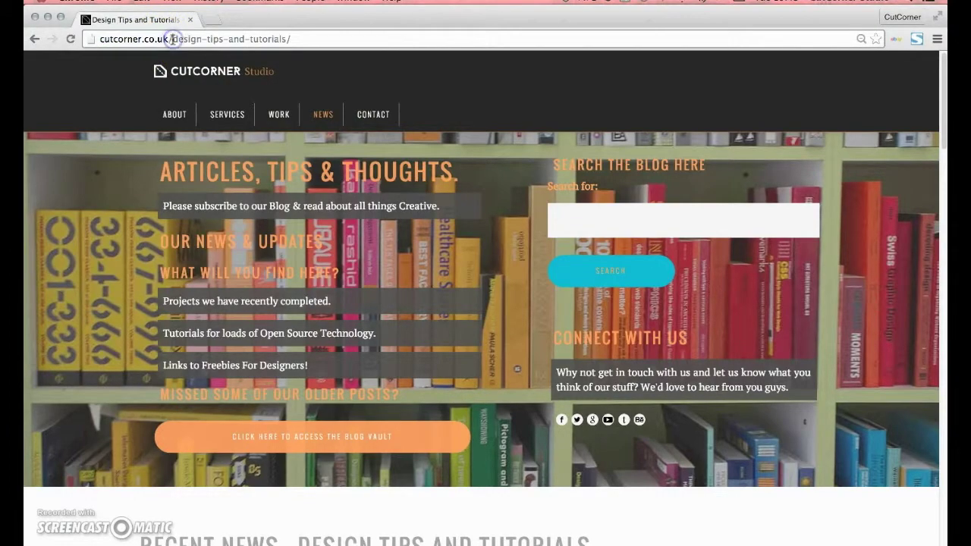
left_click_drag(173, 39, 353, 40)
left_click(491, 245)
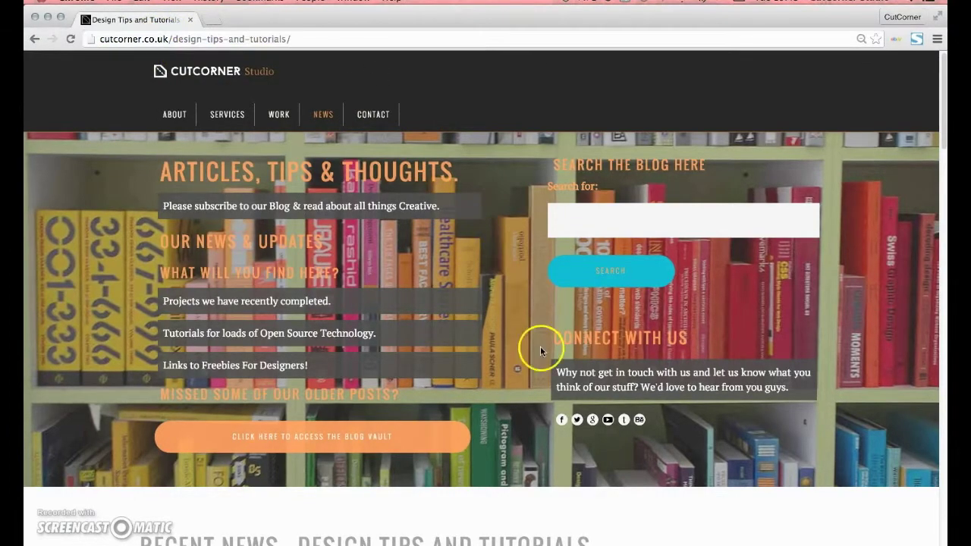
scroll(540, 346, "down", 5)
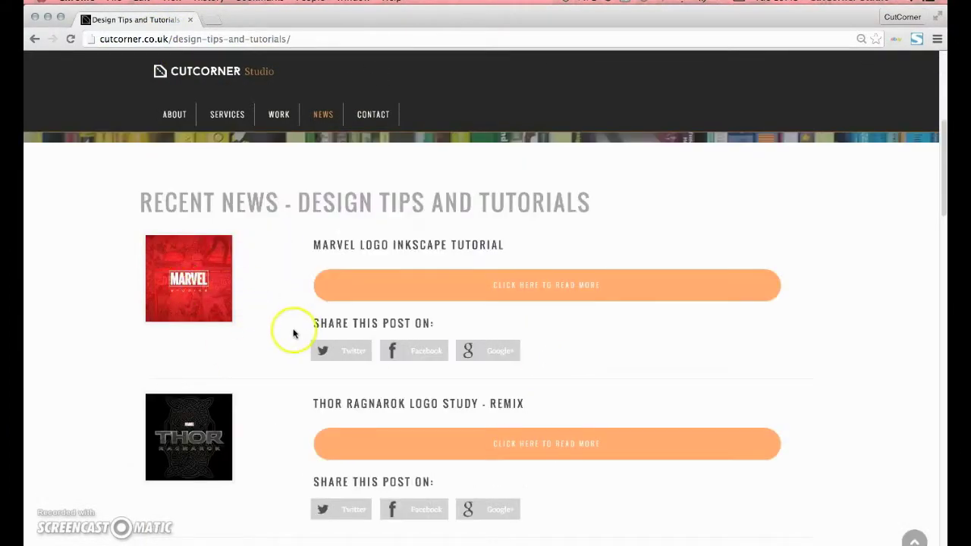
scroll(829, 384, "down", 3)
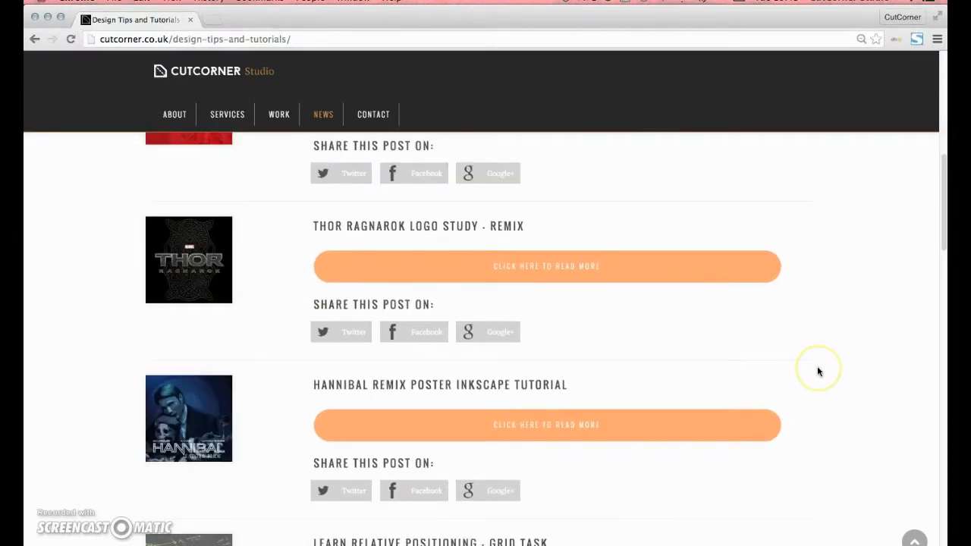
scroll(817, 372, "up", 2)
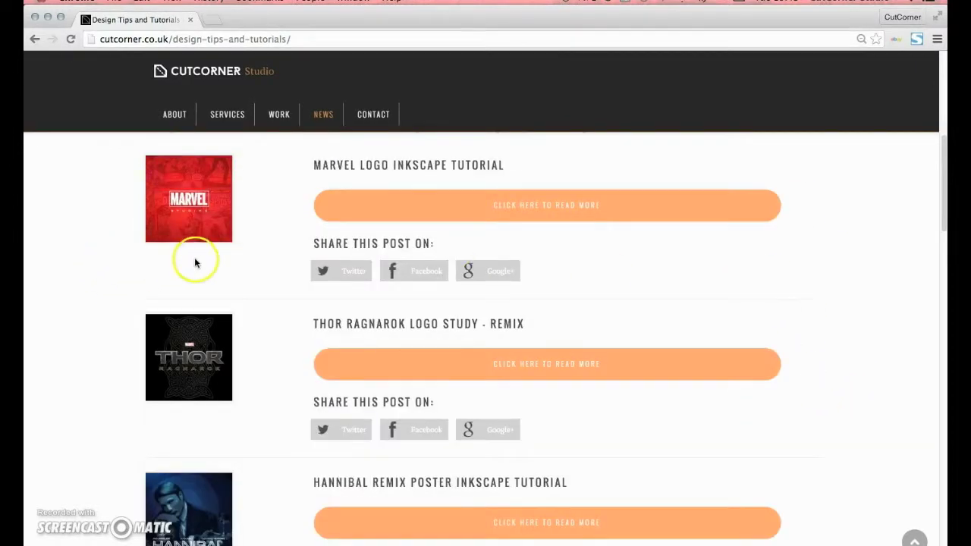
scroll(296, 237, "up", 1)
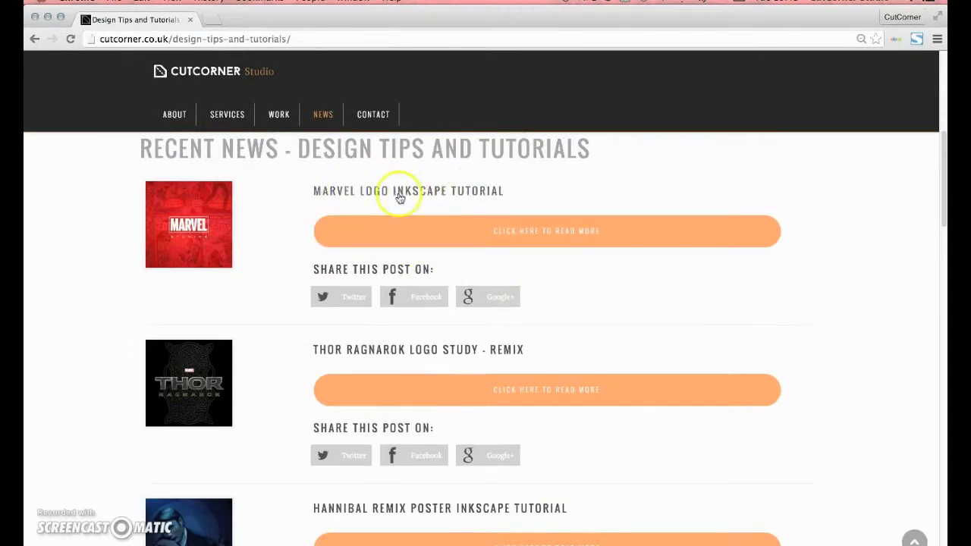
- Open the Marvel Logo Inkscape Tutorial article and browse its contents
left_click(408, 190)
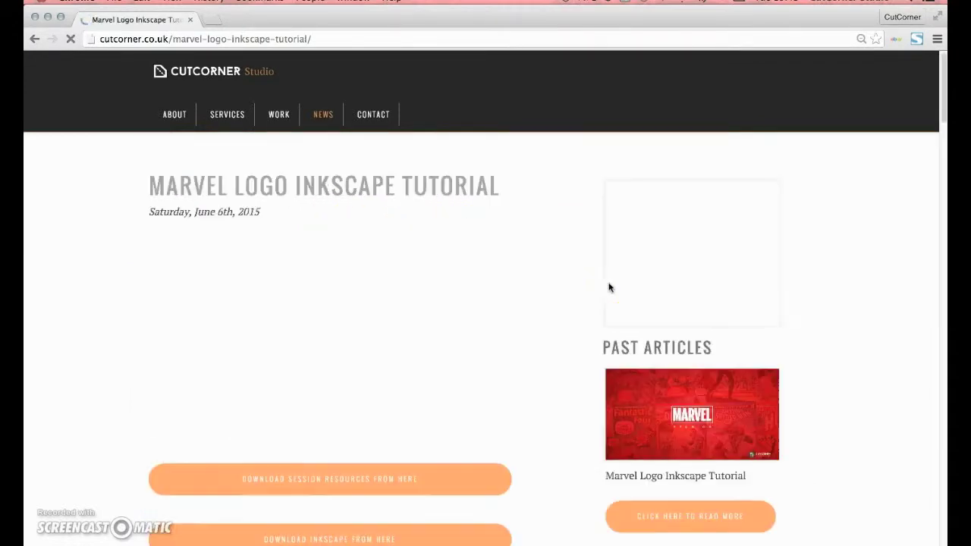
scroll(598, 324, "down", 3)
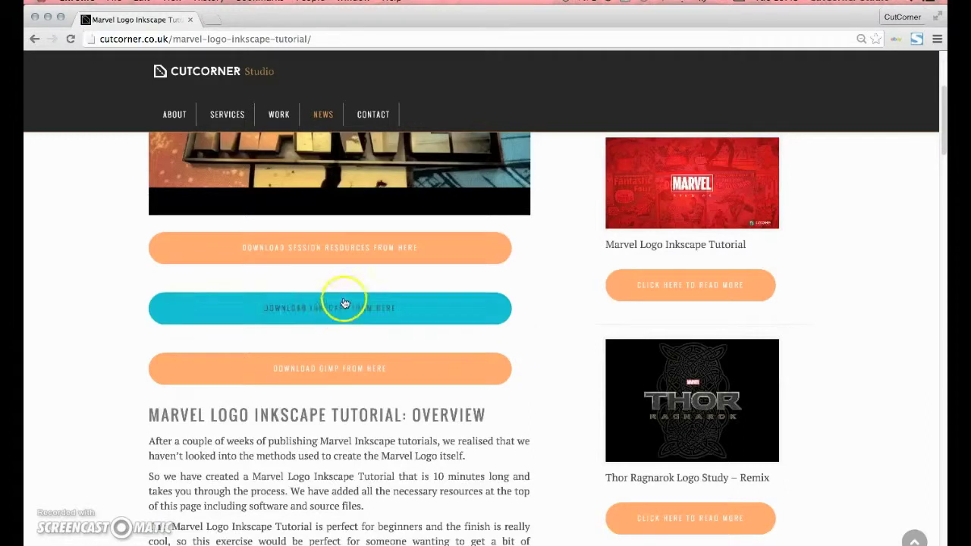
left_click(560, 269)
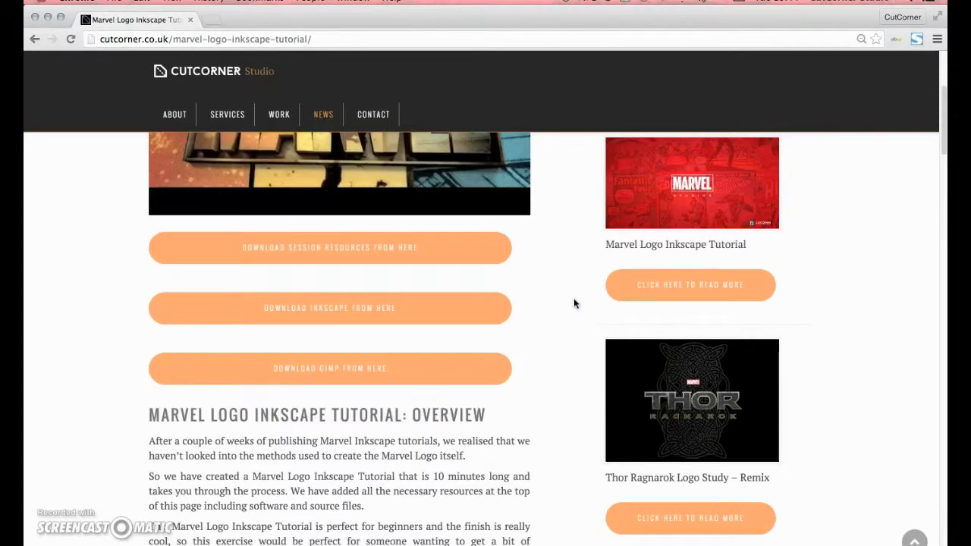
scroll(574, 302, "up", 3)
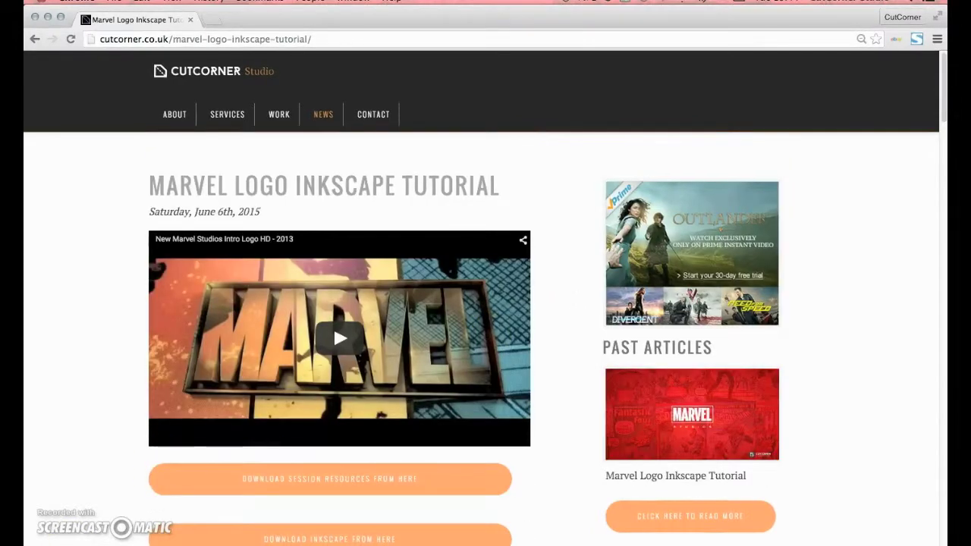